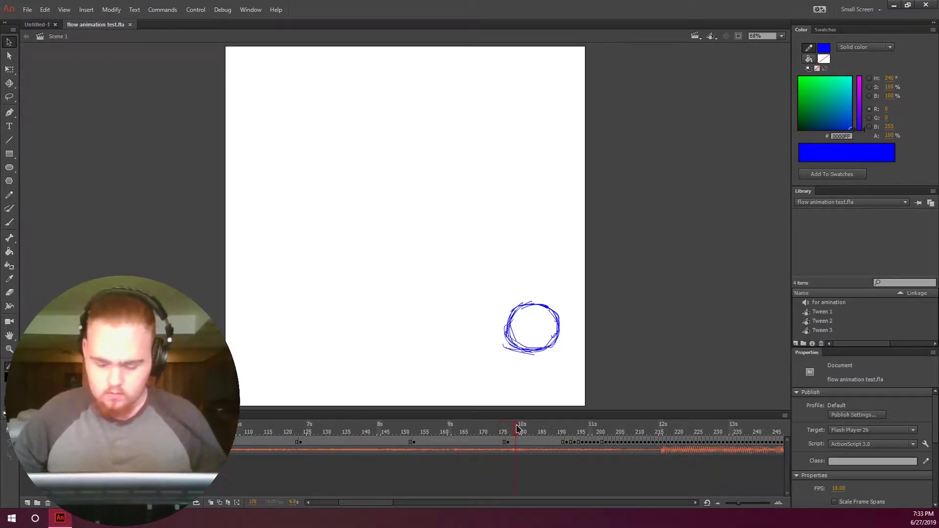
- Scrub back through the circle animation frames and settle on a slightly later frame
left_click_drag(502, 428, 491, 471)
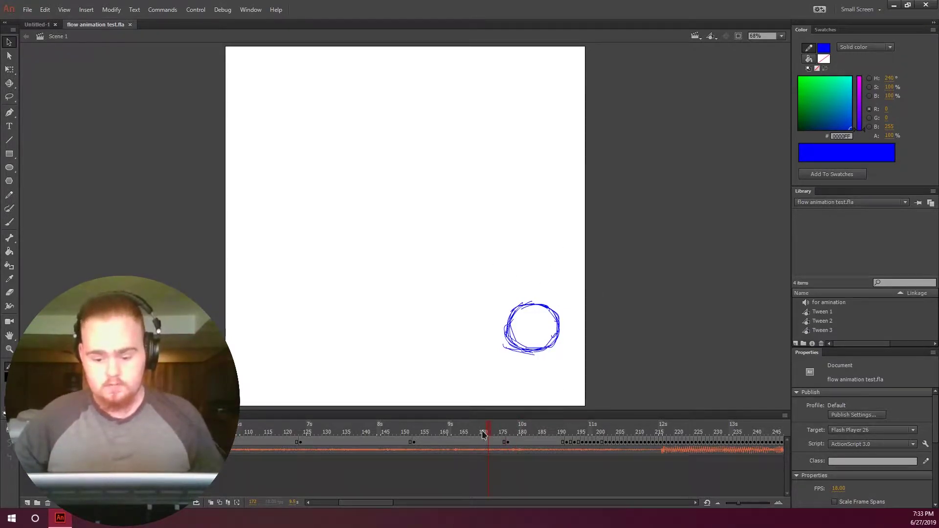
left_click(503, 429)
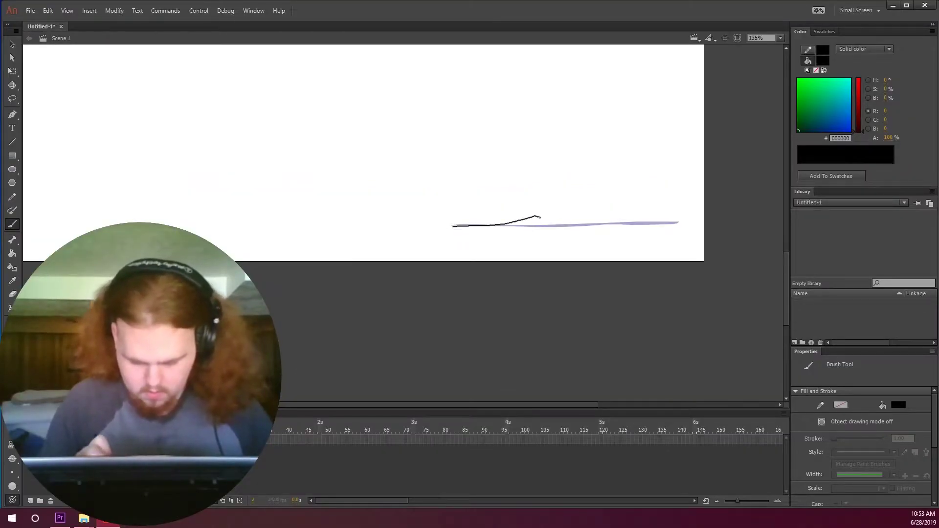
- Draw the flat line and flatten its hump with Free Transform
left_click_drag(551, 219, 456, 226)
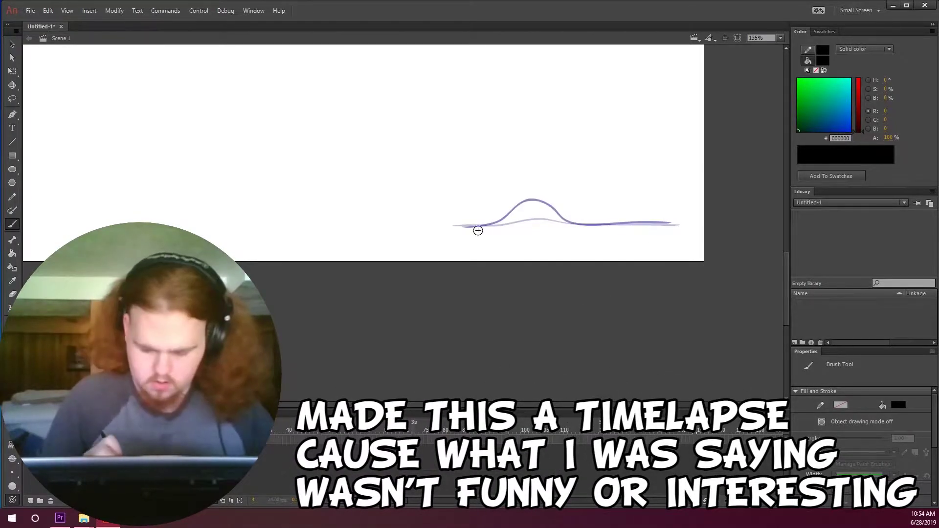
key("q")
left_click_drag(565, 198, 565, 219)
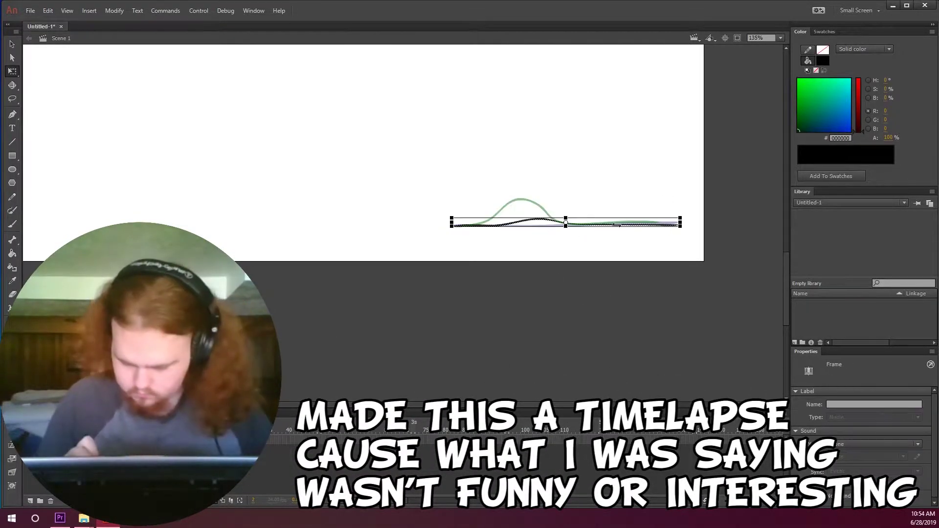
key("b")
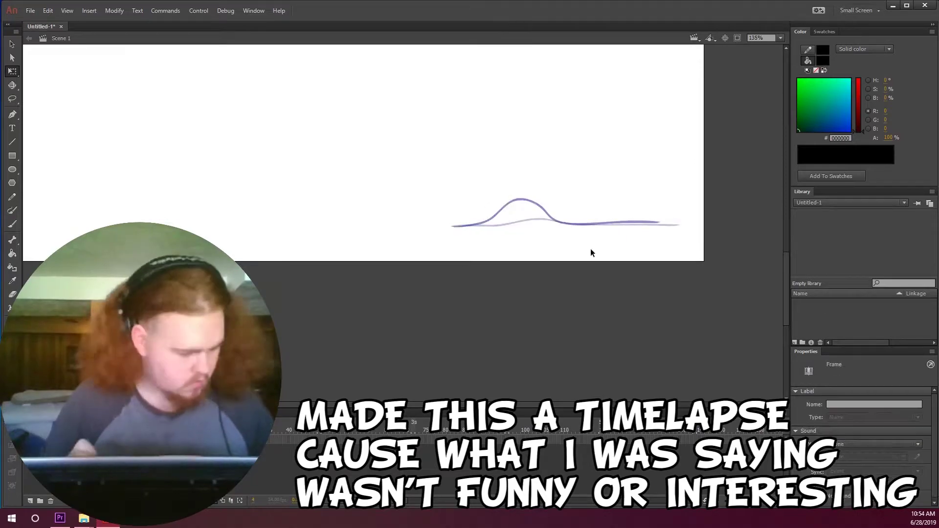
- Brush a humped line over the onion skin, then a shorter flat stroke
left_click_drag(478, 216, 444, 226)
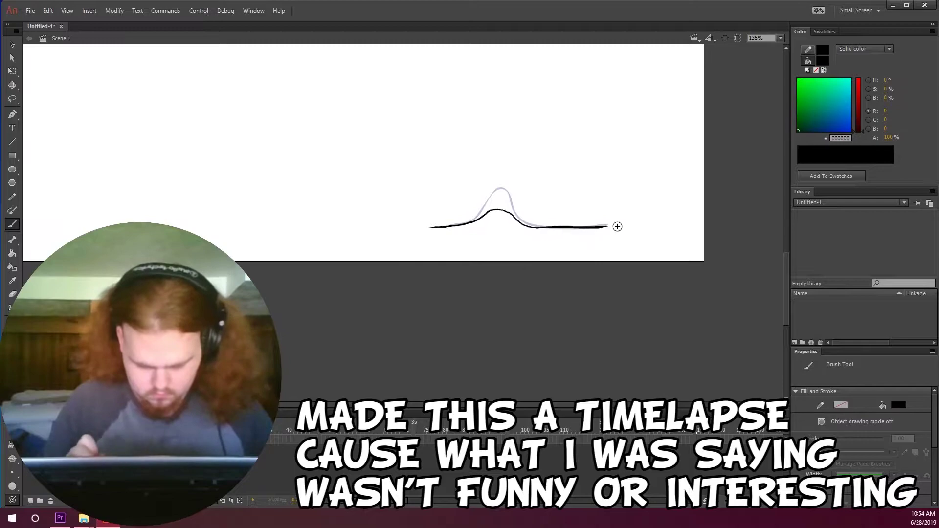
left_click_drag(440, 227, 608, 227)
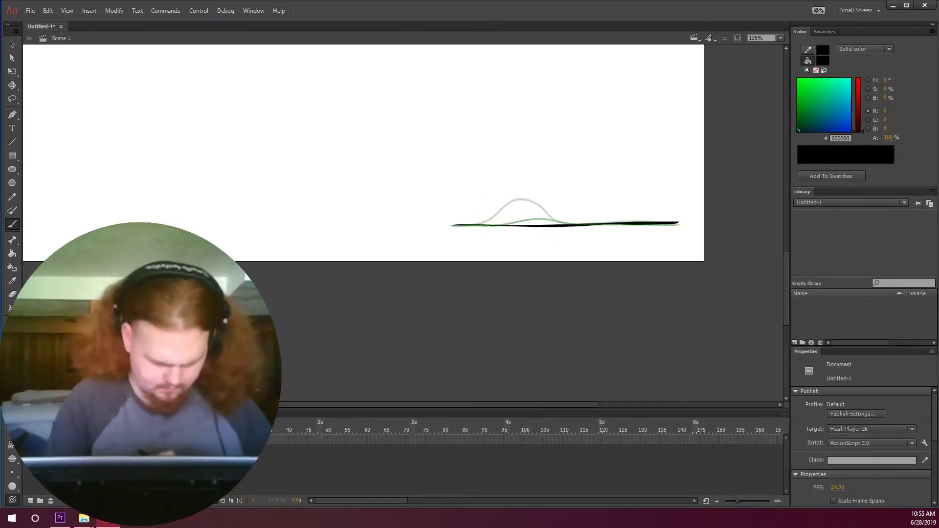
left_click_drag(451, 225, 628, 224)
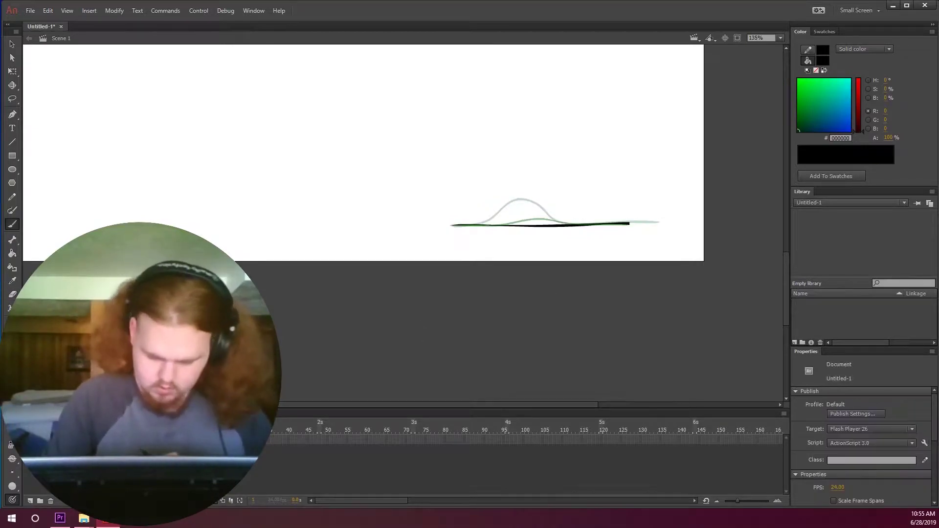
- Add an empty frame, step between drawn frames, and zoom out to the whole stage
key("period")
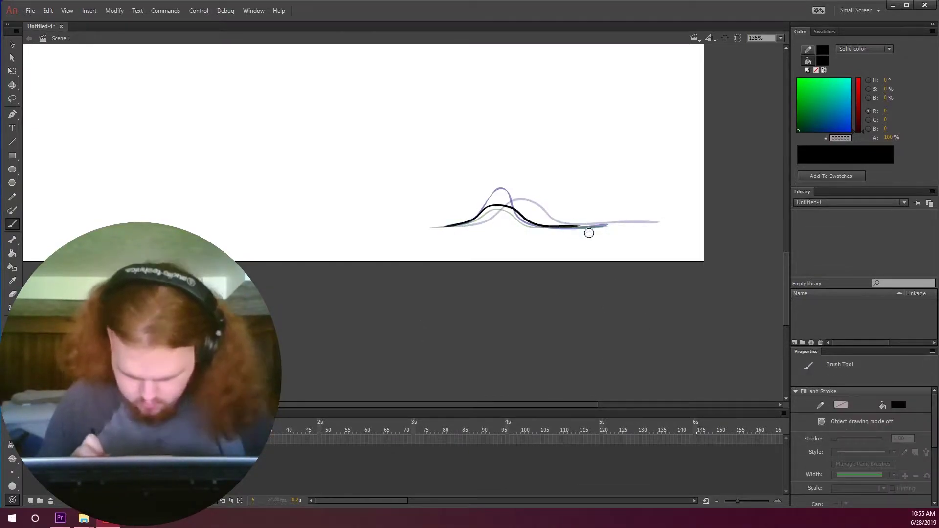
key("comma")
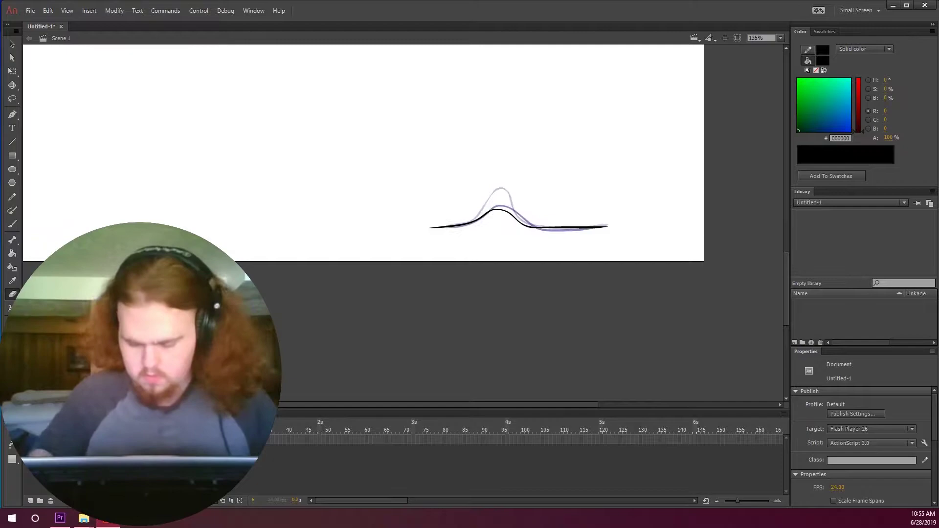
key("period")
key("period")
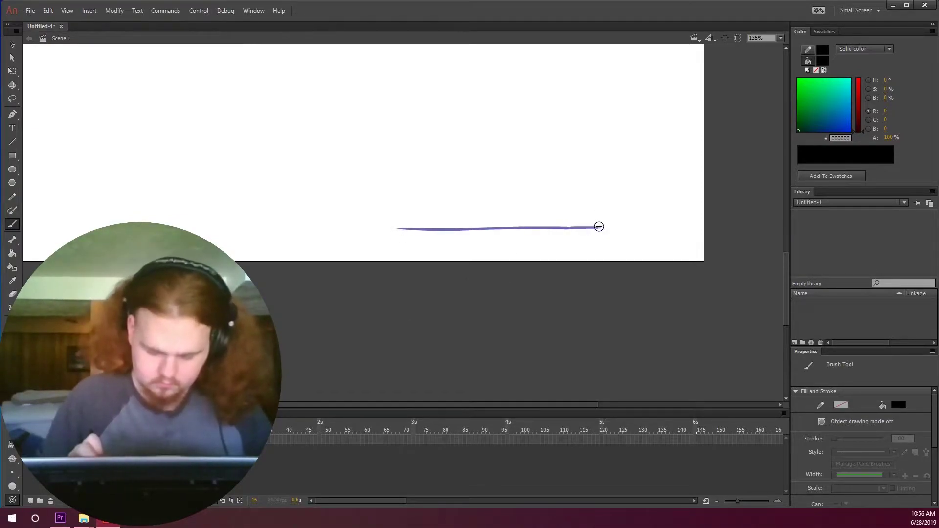
left_click(547, 267, "ctrl+alt")
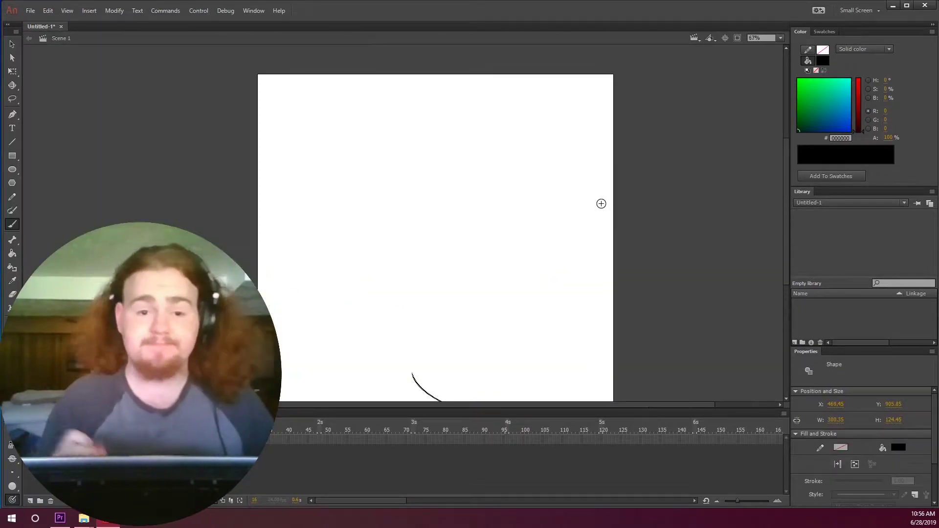
- Re-centre the stage, undo the small stroke, and apply frame options to the extra frames
left_click(763, 37)
left_click(763, 59)
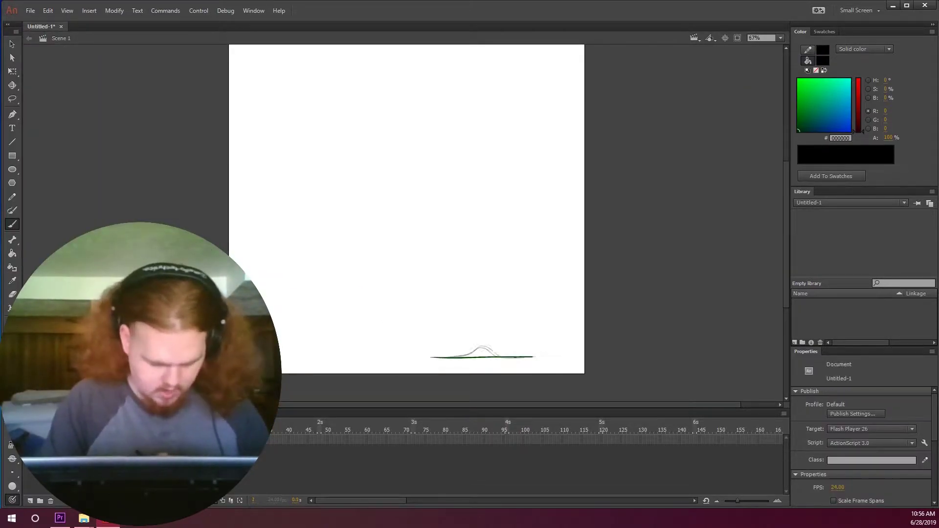
key("ctrl+z")
left_click(140, 438)
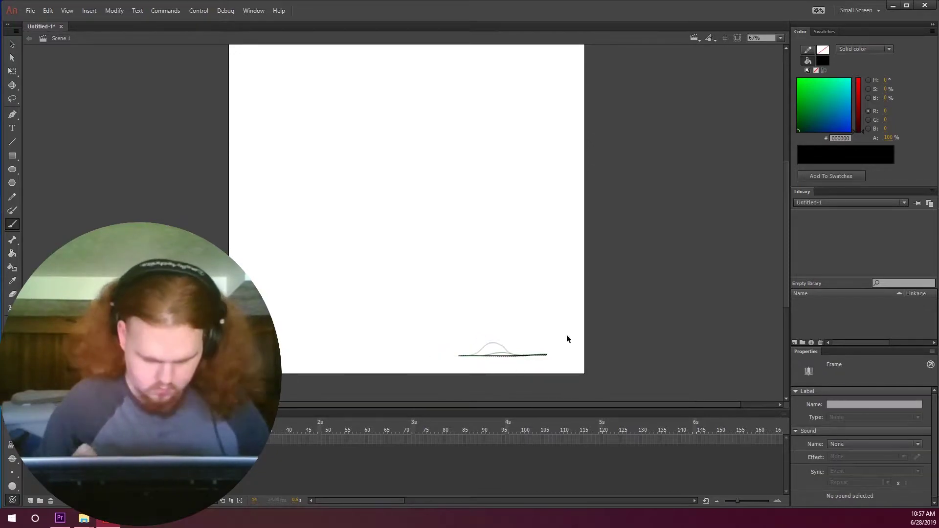
right_click(140, 438)
left_click(221, 308)
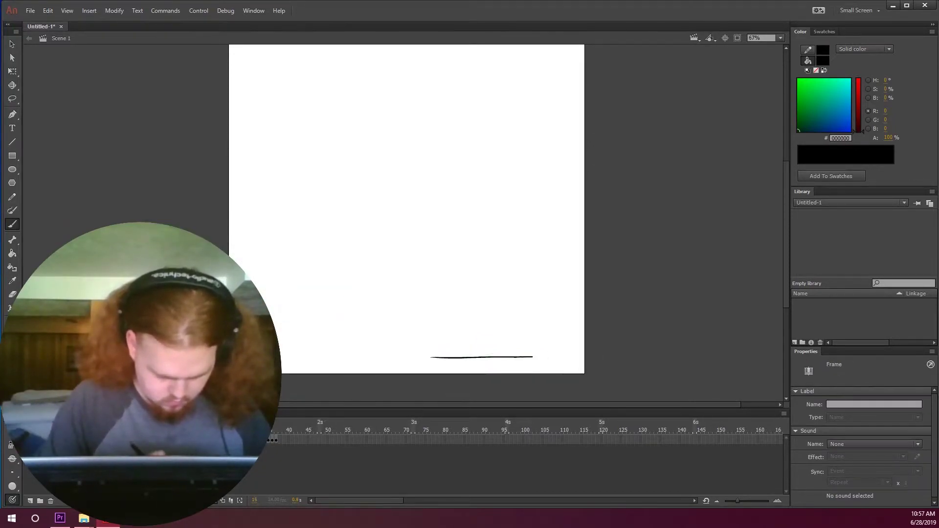
right_click(252, 220)
left_click(269, 225)
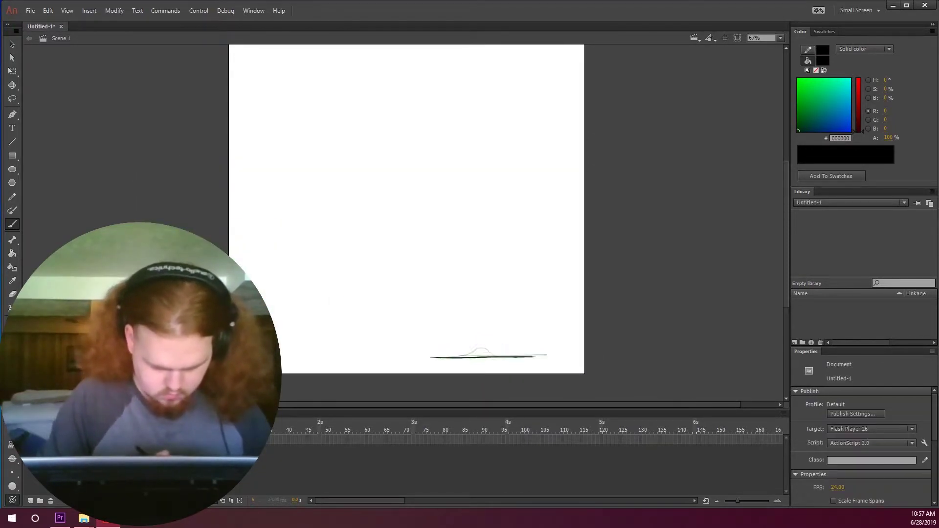
- Select and transform the line, fit the frame in view, then step through nearby frames
key("q")
left_click(535, 356)
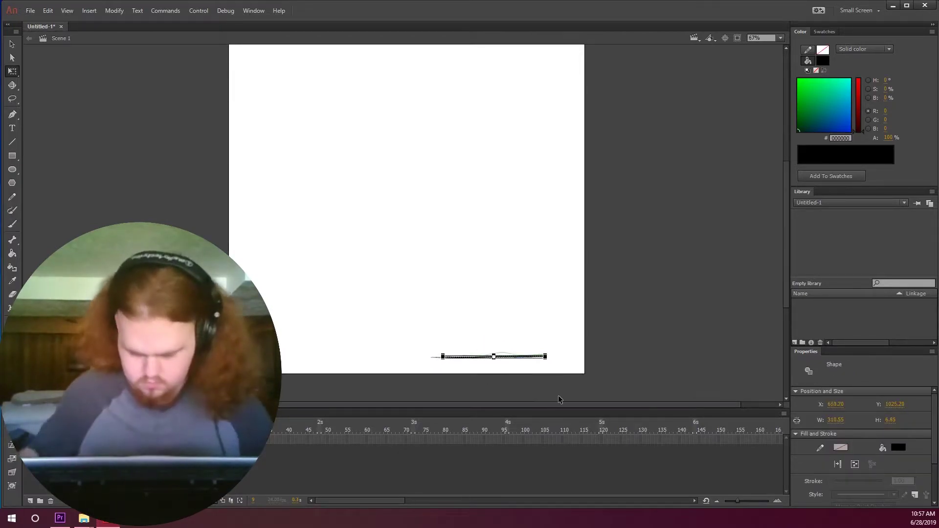
left_click(779, 38)
left_click(598, 347)
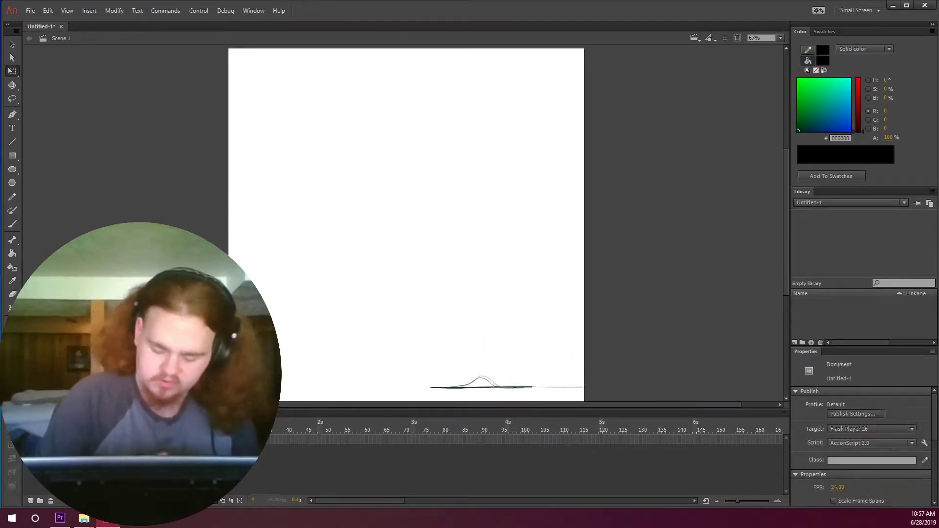
scroll(488, 325, "up", 3)
scroll(552, 383, "up", 2)
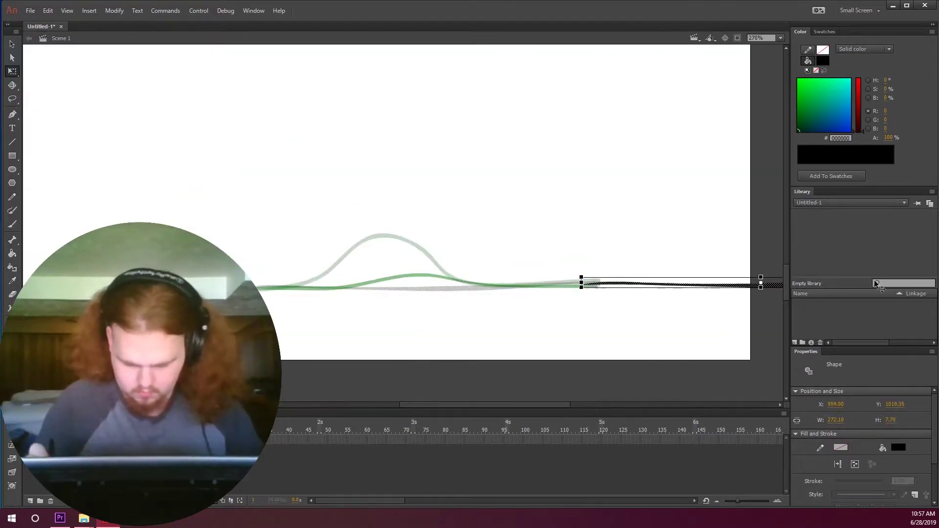
key("period")
key("period")
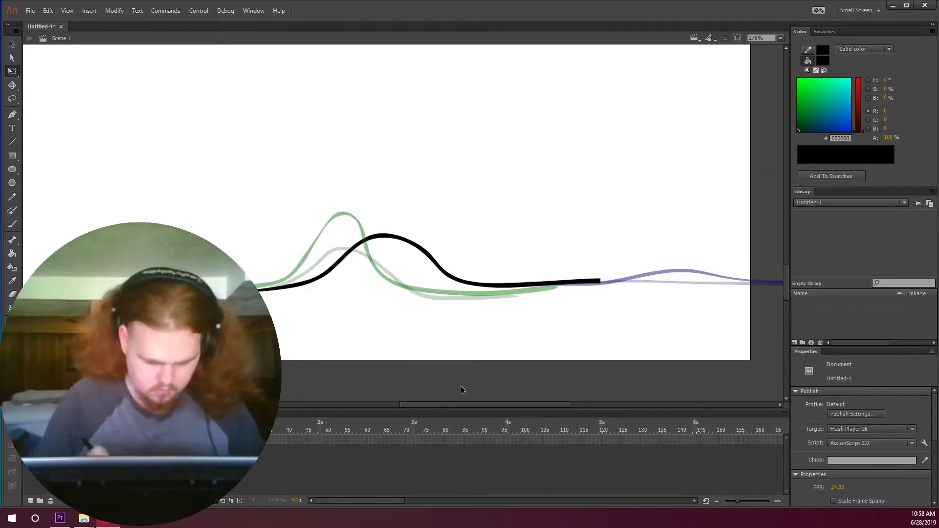
key("period")
key("comma")
key("comma")
key("comma")
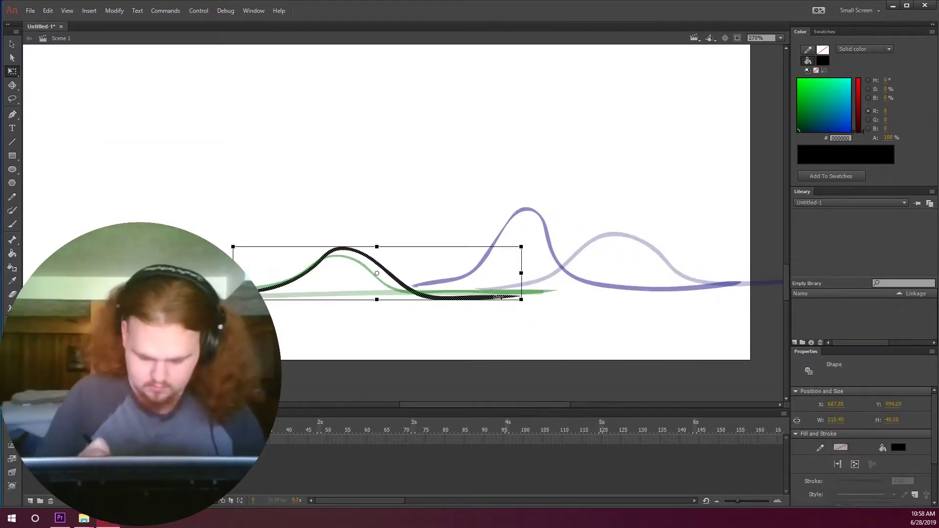
key("comma")
key("period")
key("period")
scroll(469, 330, "down", 2)
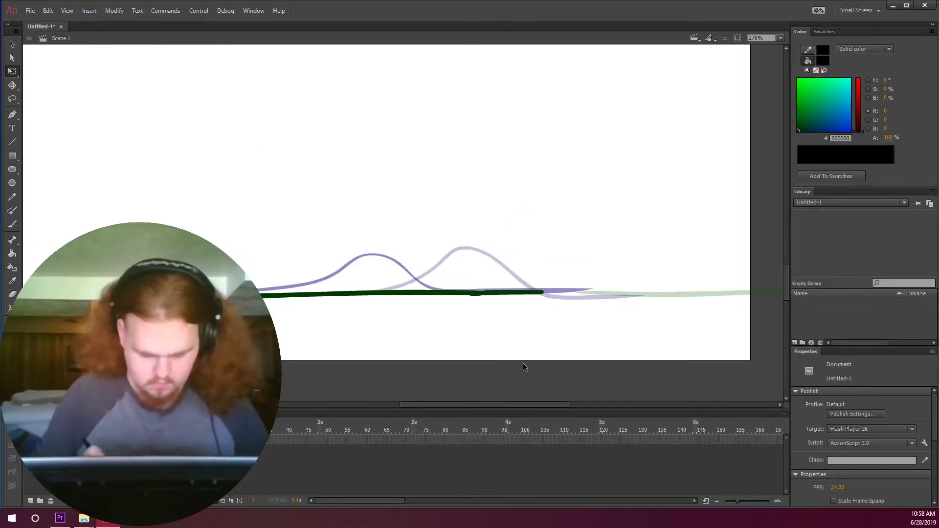
scroll(469, 330, "down", 2)
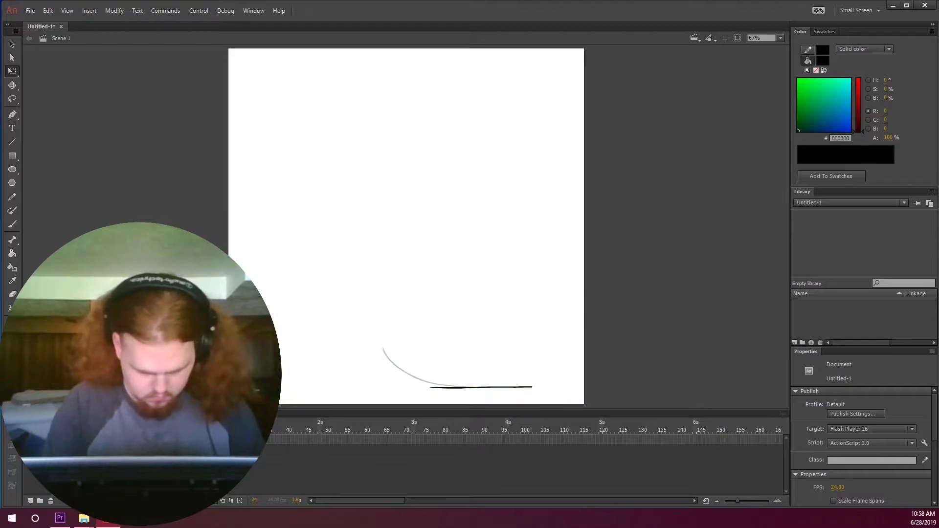
- Remove the surplus frames from the timeline and deselect the stroke
left_click(249, 223)
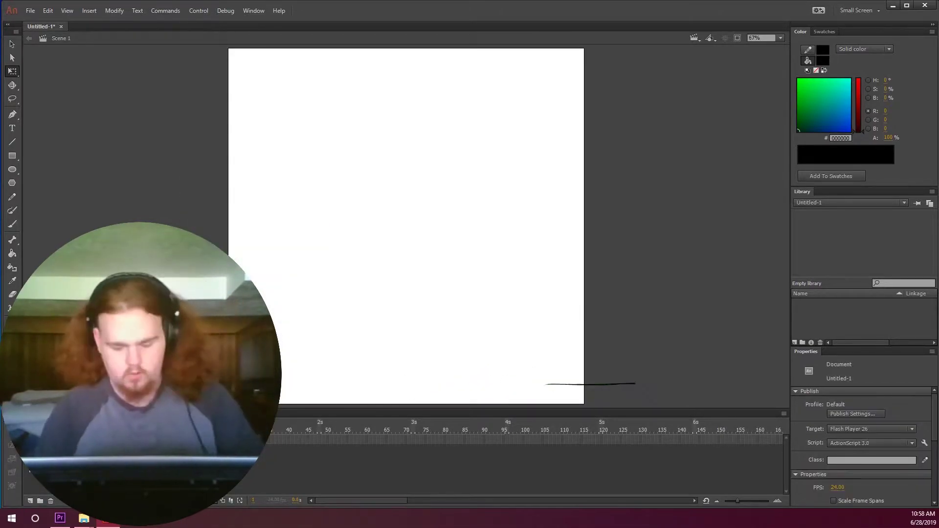
right_click(145, 440)
left_click(250, 220)
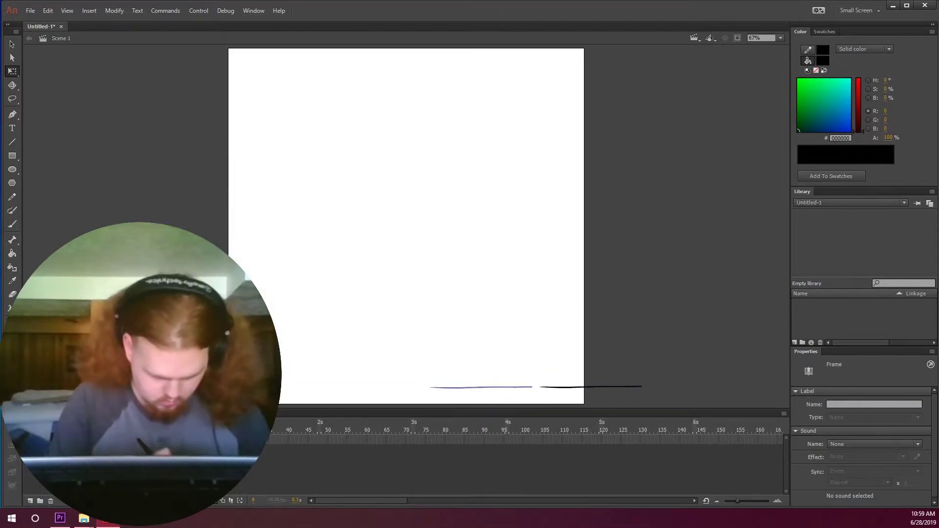
right_click(145, 440)
left_click(249, 220)
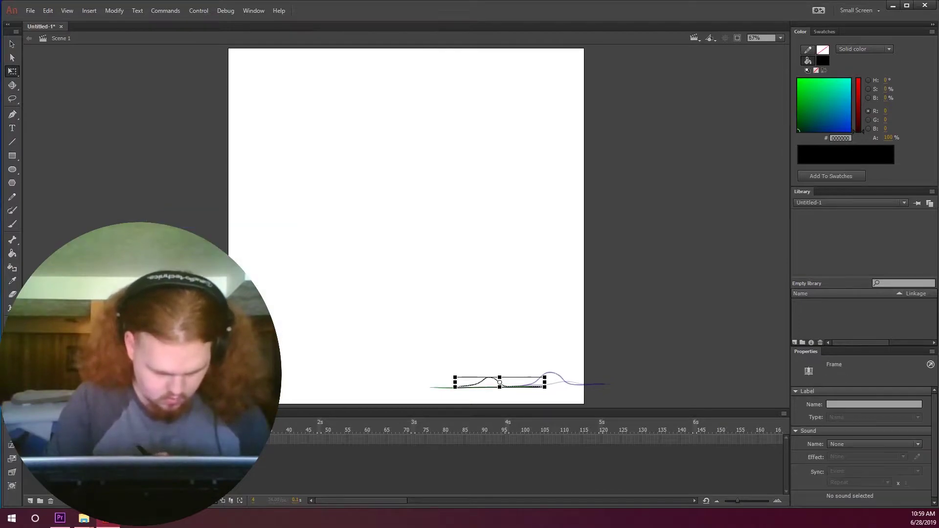
left_click(499, 470)
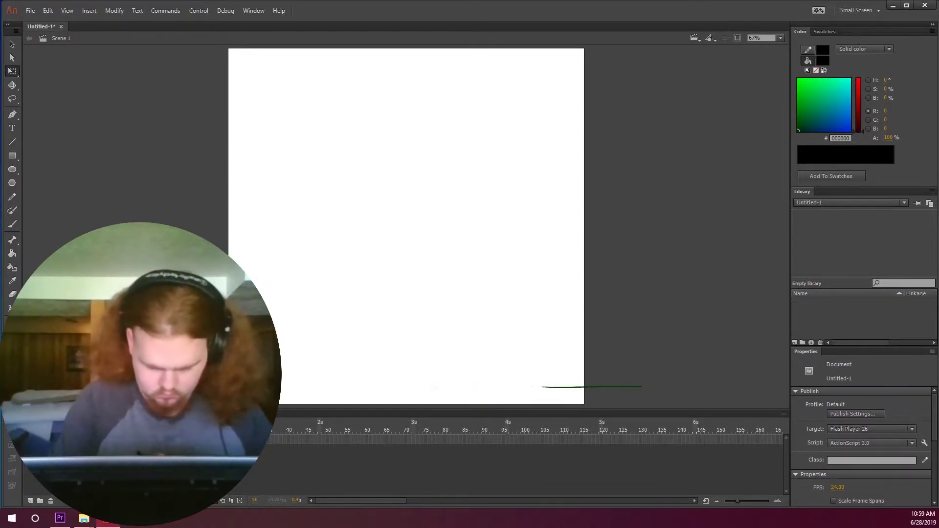
- Delete the frame holding the right-hand segment and select the remaining black line
right_click(180, 440)
left_click(213, 220)
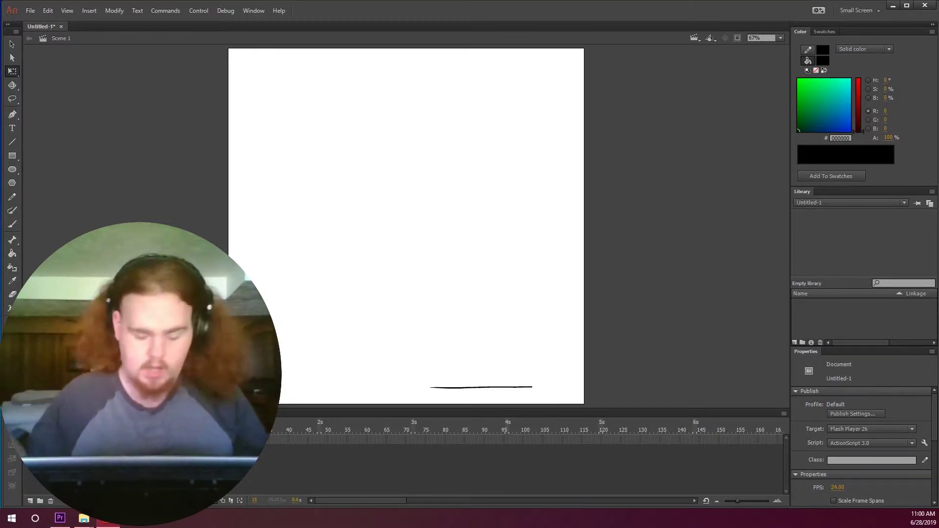
key("ctrl+a")
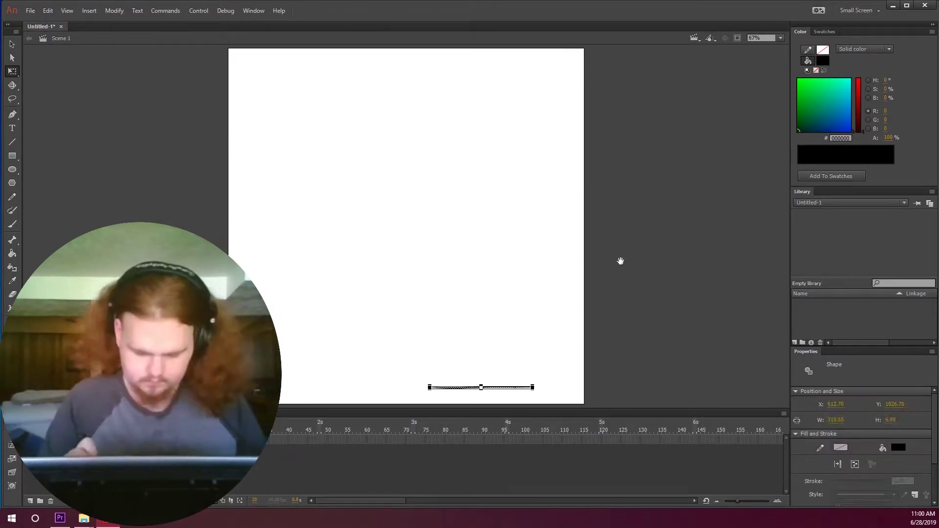
scroll(620, 262, "up", 5)
- Brush zigzag frames, from a first zigzag to a taller Z-shaped line
key("b")
left_click_drag(525, 164, 713, 287)
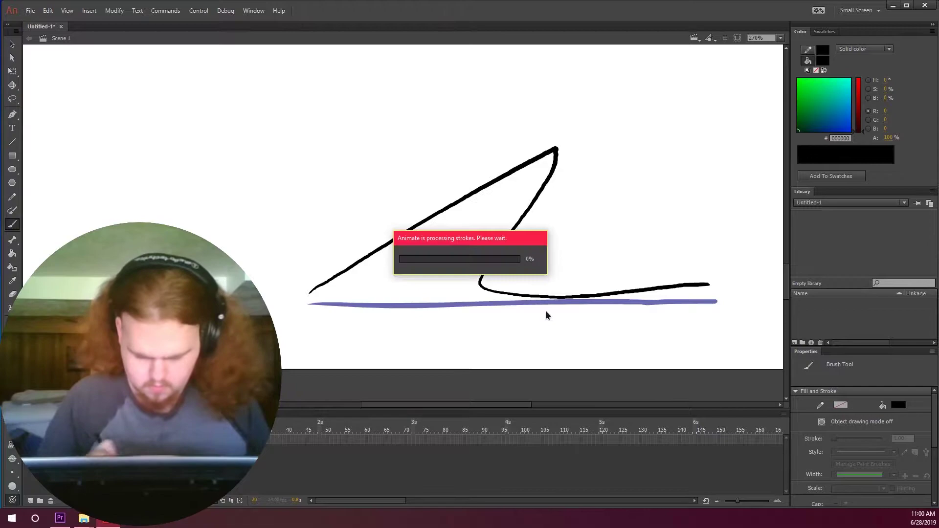
left_click_drag(310, 306, 712, 301)
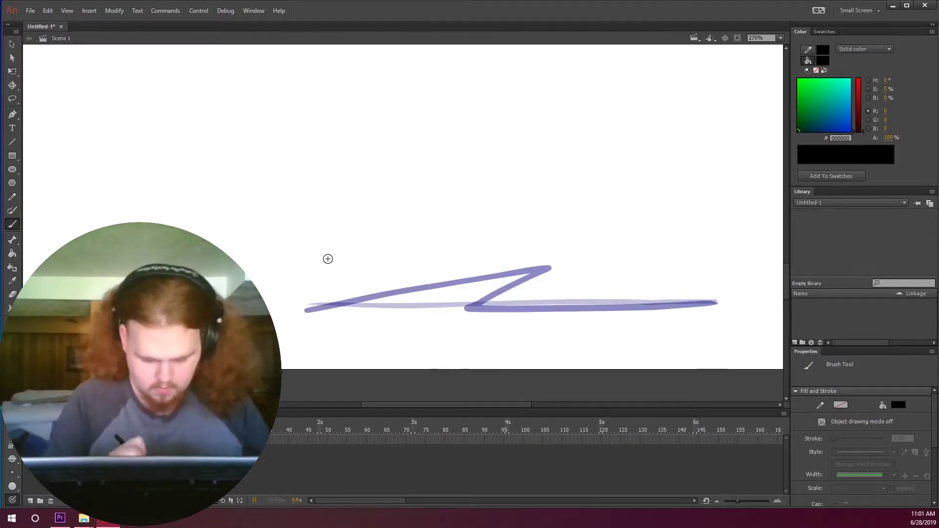
left_click_drag(322, 266, 717, 298)
left_click_drag(356, 211, 720, 295)
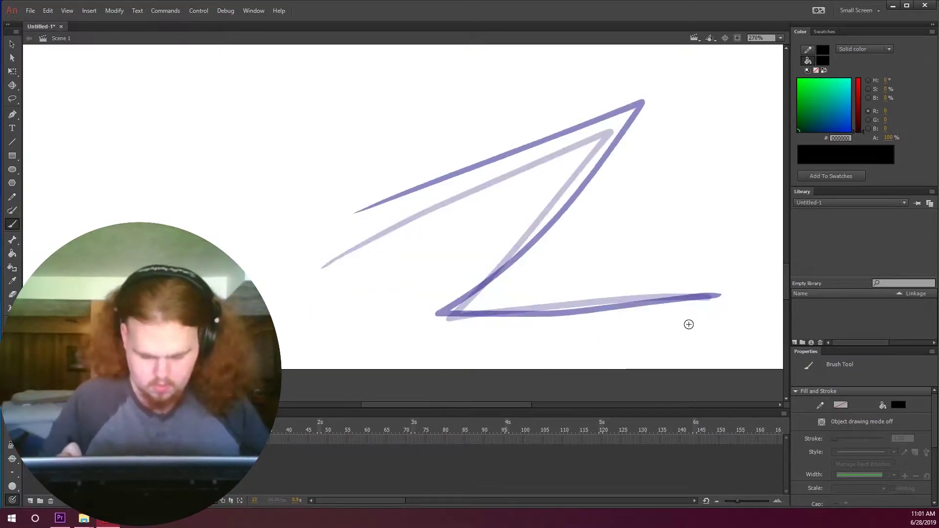
scroll(574, 220, "down", 3)
scroll(417, 366, "up", 1)
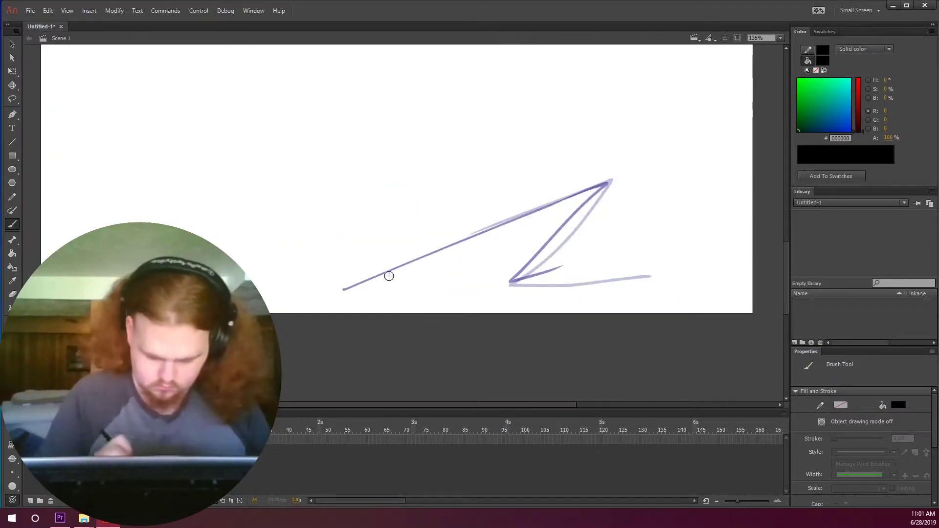
- Draw the line rising into a peak, preview the motion, then trace spiral strokes
left_click_drag(589, 176, 574, 206)
left_click_drag(268, 433, 279, 433)
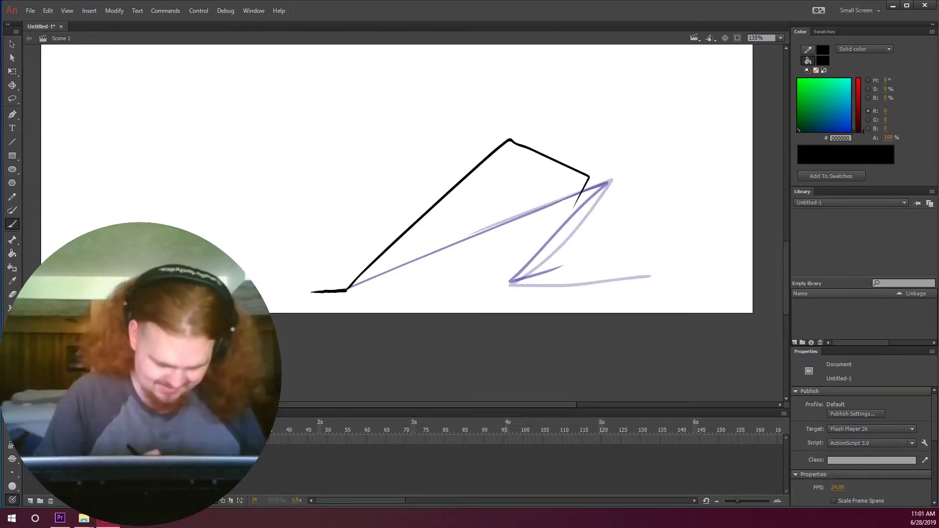
left_click_drag(225, 433, 192, 434)
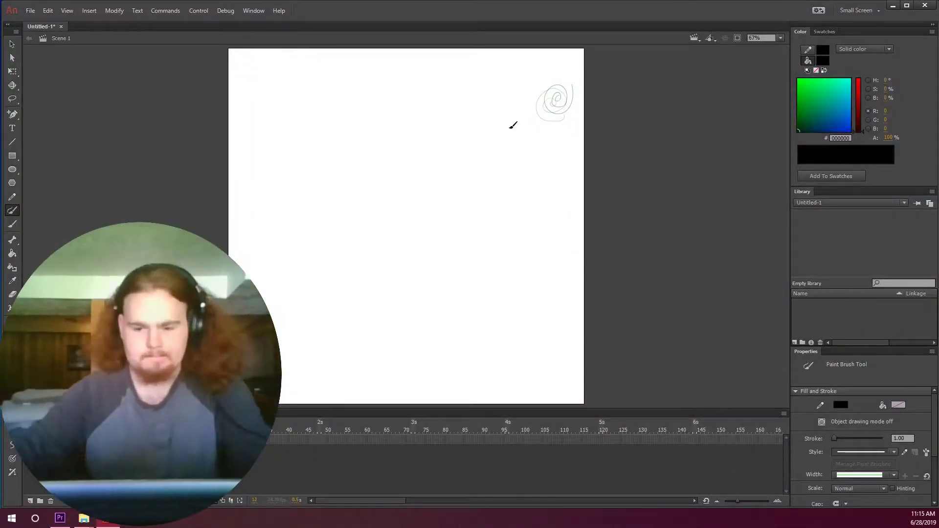
scroll(572, 80, "up", 4)
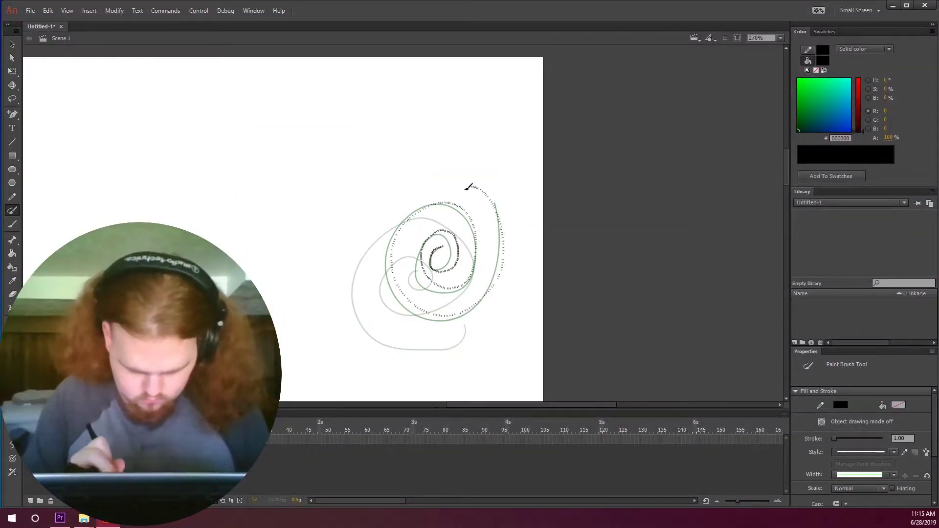
left_click_drag(458, 234, 509, 148)
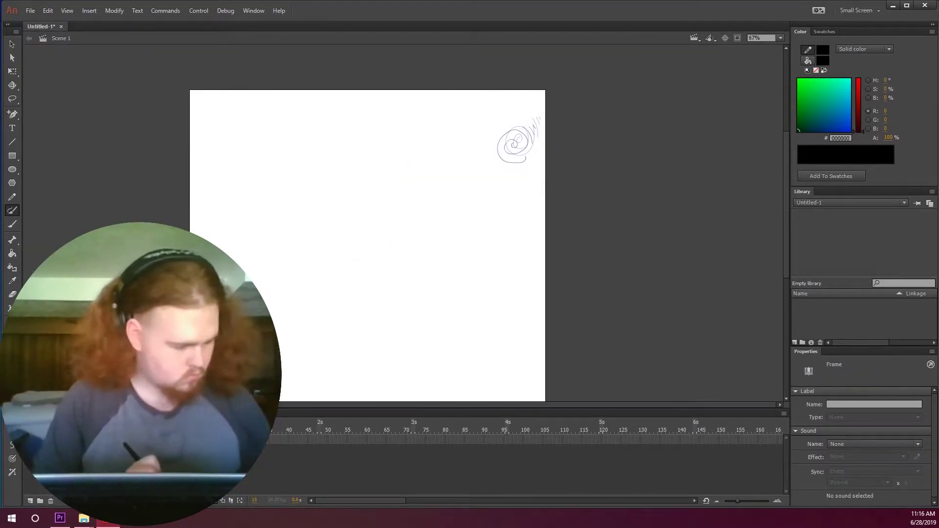
scroll(517, 147, "up", 5)
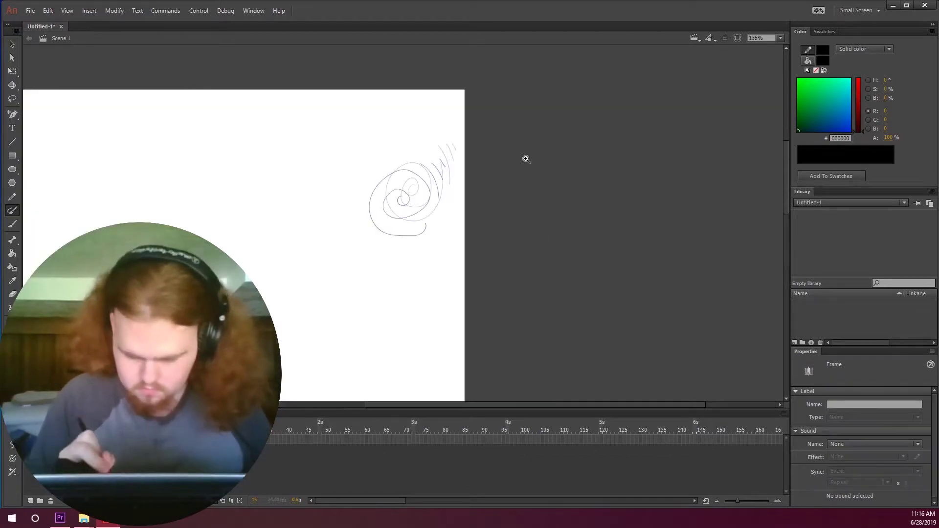
left_click_drag(445, 233, 374, 243)
key("b")
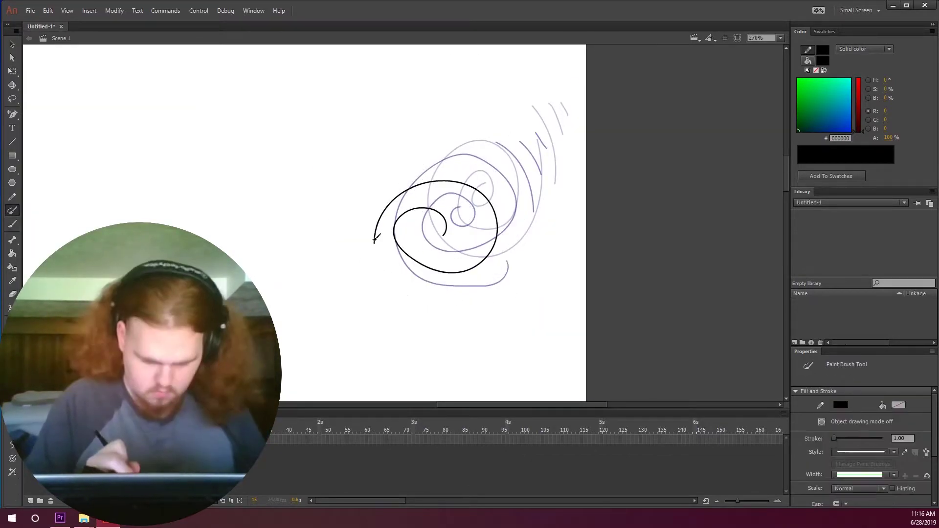
scroll(374, 210, "down", 2)
scroll(597, 231, "down", 2)
scroll(672, 201, "up", 2)
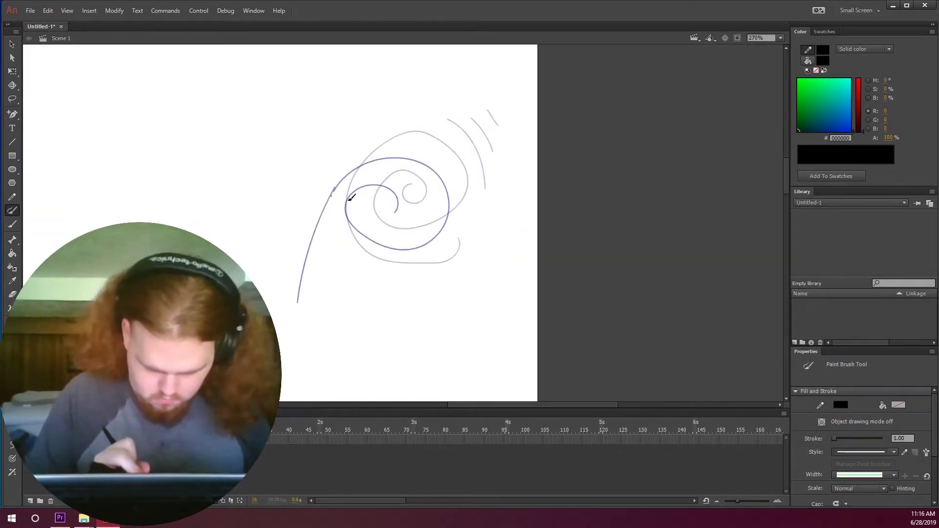
- Draw the long curve unwinding down-left from the spiral, undoing bad strokes along the way
left_click_drag(604, 118, 430, 302)
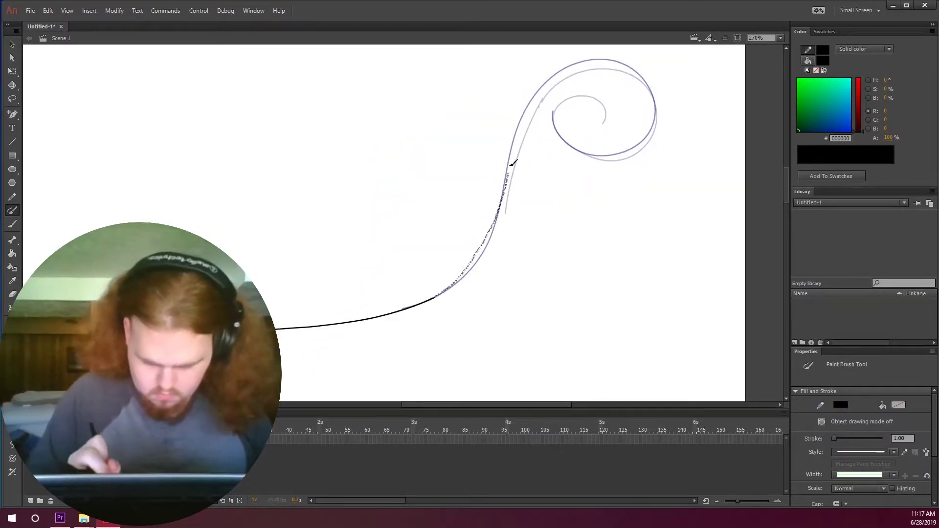
scroll(512, 163, "down", 2)
scroll(616, 298, "up", 2)
left_click_drag(638, 100, 474, 339)
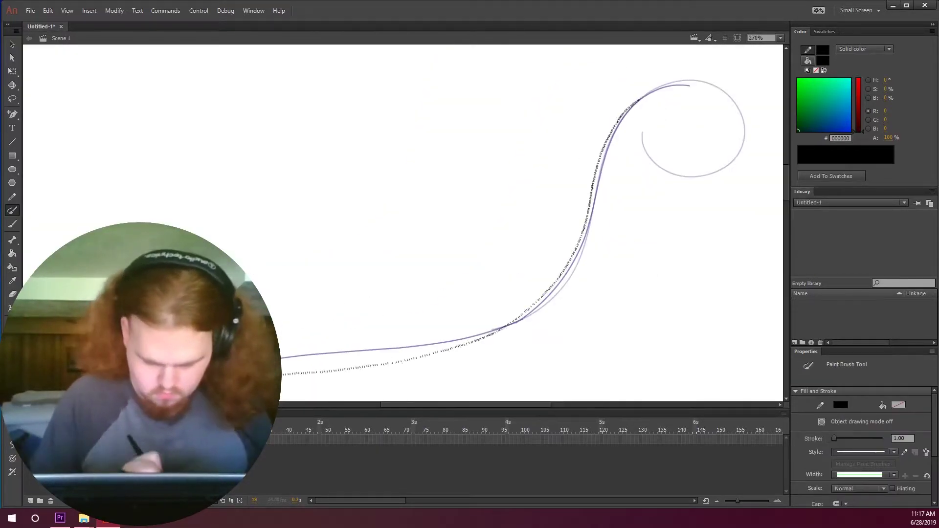
scroll(440, 293, "down", 2)
key("ctrl+z")
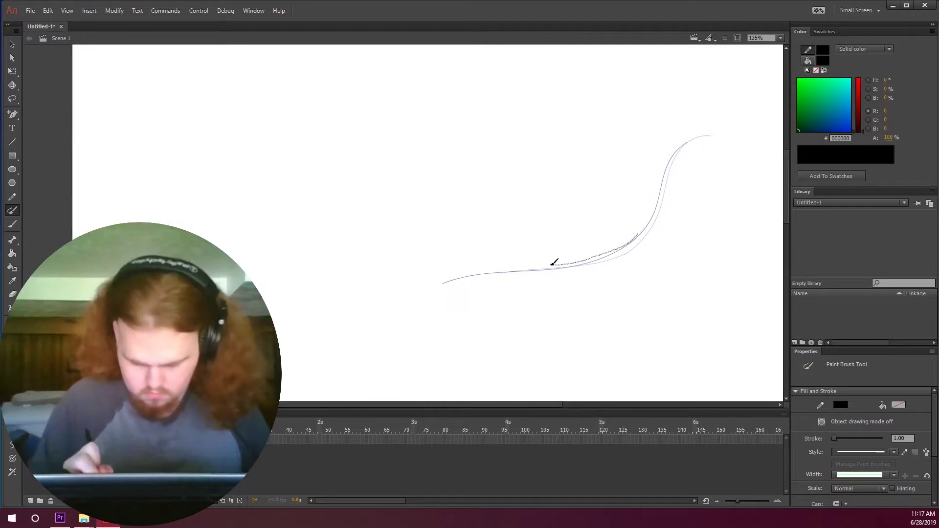
scroll(665, 180, "up", 2)
left_click_drag(664, 182, 446, 236)
scroll(446, 237, "down", 2)
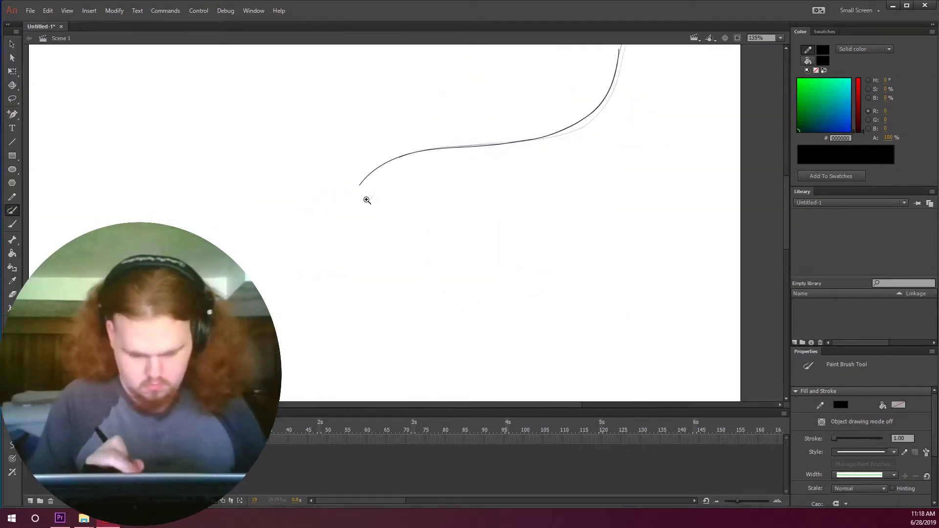
scroll(579, 346, "down", 2)
key("ctrl+z")
scroll(580, 347, "up", 2)
left_click_drag(373, 314, 704, 242)
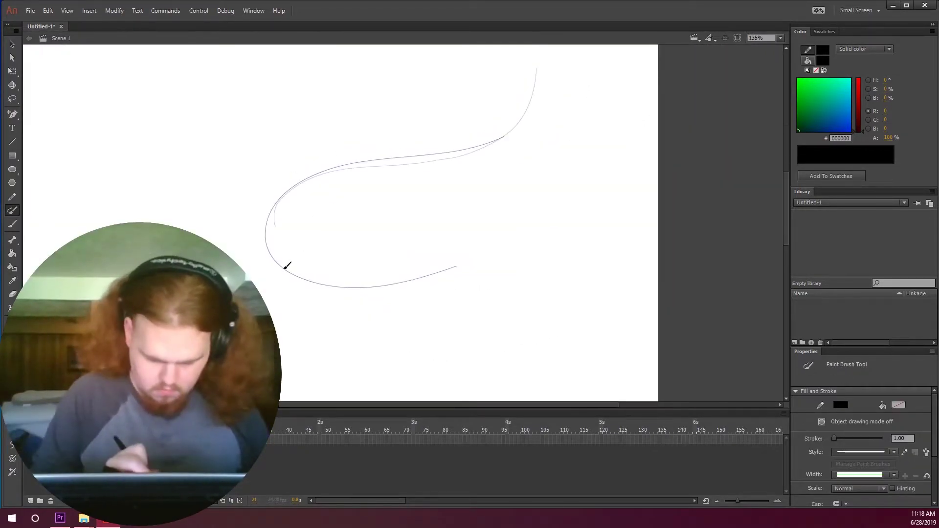
scroll(554, 339, "down", 2)
left_click_drag(553, 339, 618, 358)
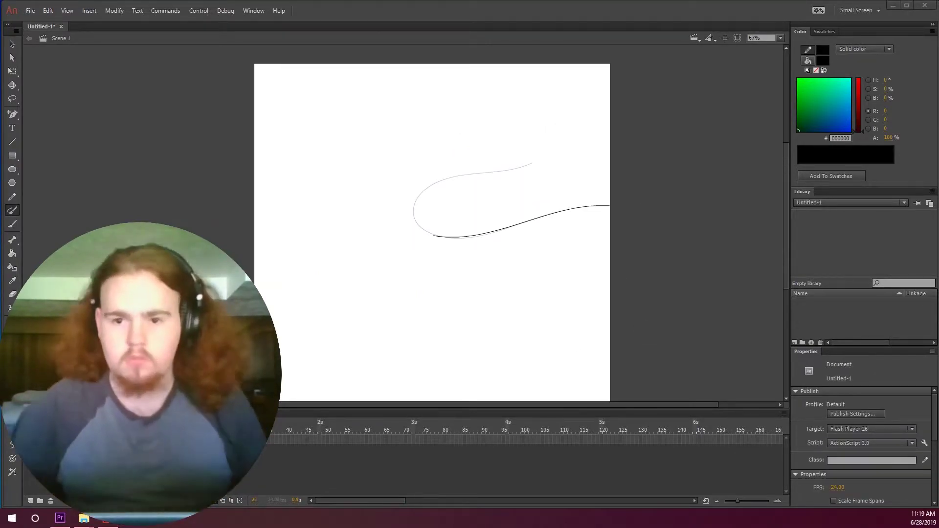
scroll(539, 231, "up", 2)
- Retrace the spiral, try rotating it with Free Transform, undo, and add a new frame
key("ctrl+z")
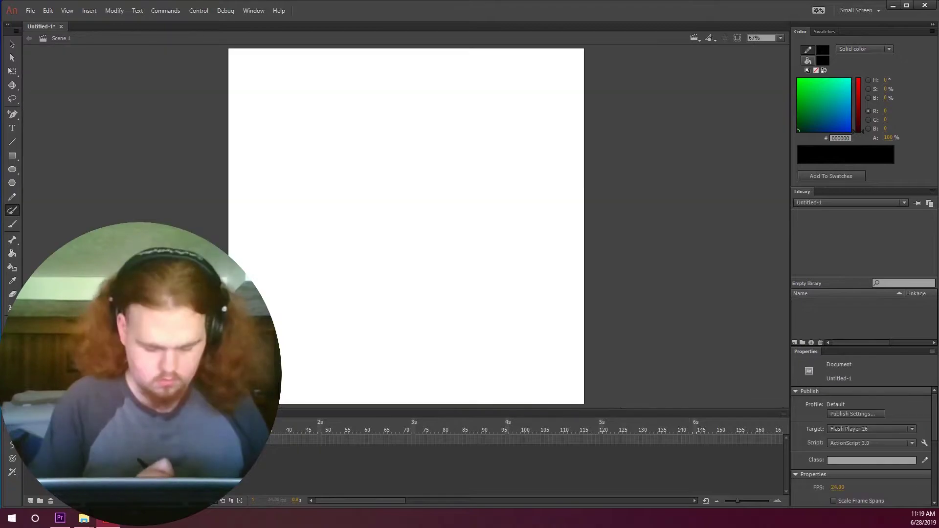
scroll(561, 92, "up", 5)
left_click_drag(338, 102, 381, 234)
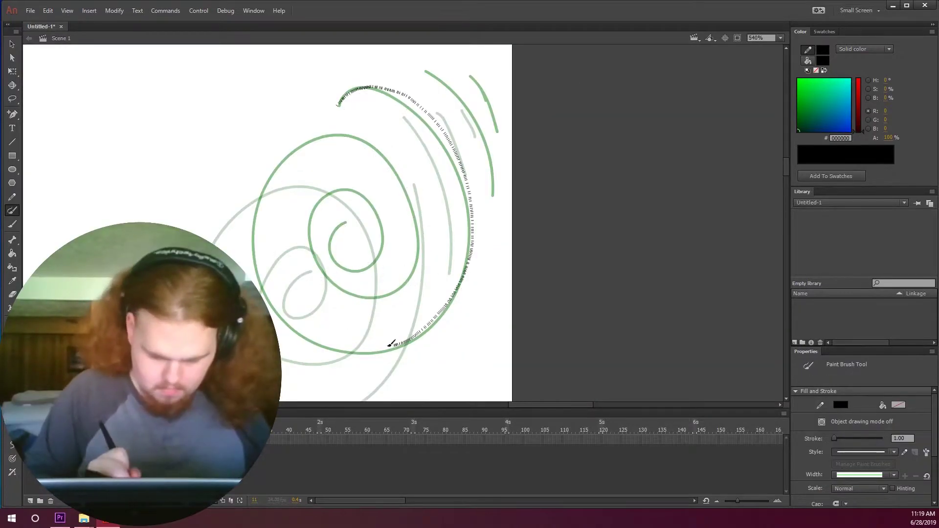
scroll(501, 279, "down", 4)
scroll(500, 279, "up", 2)
key("q")
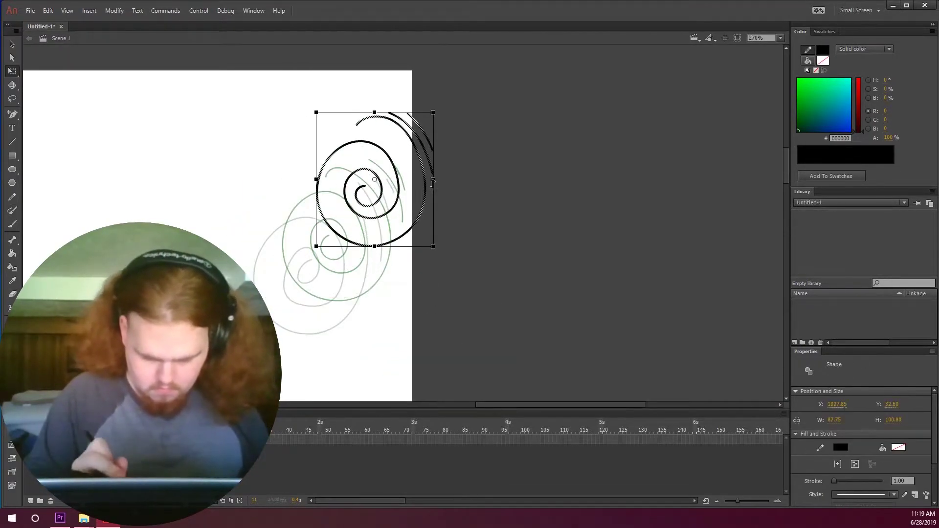
mouse_move(440, 184)
left_mouse_down()
mouse_move(420, 207)
mouse_move(440, 220)
left_mouse_up()
key("ctrl+z")
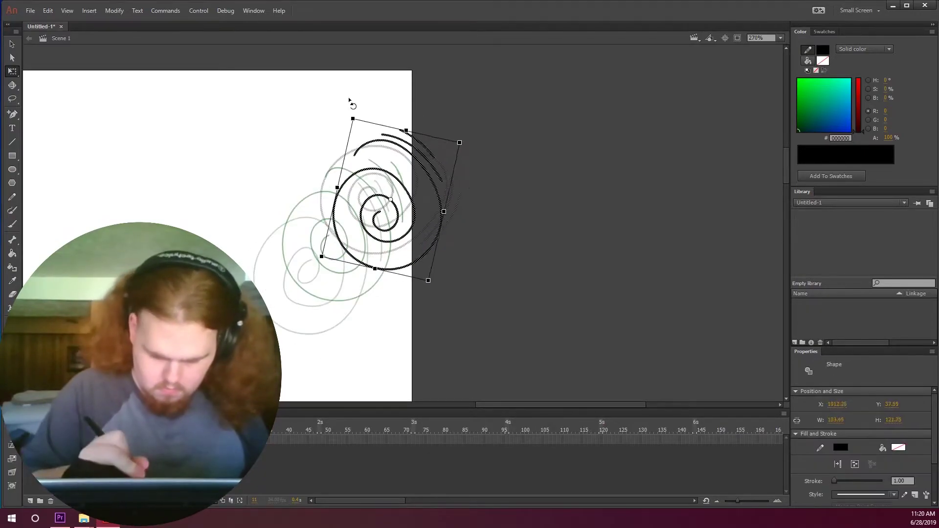
key("e")
scroll(501, 293, "down", 1)
key("q")
key("F7")
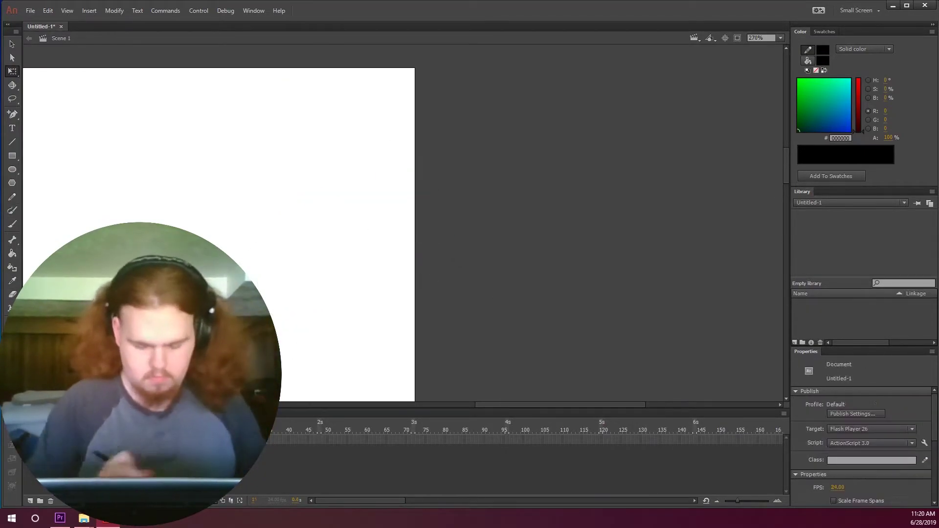
scroll(455, 315, "up", 1)
key("ctrl+z")
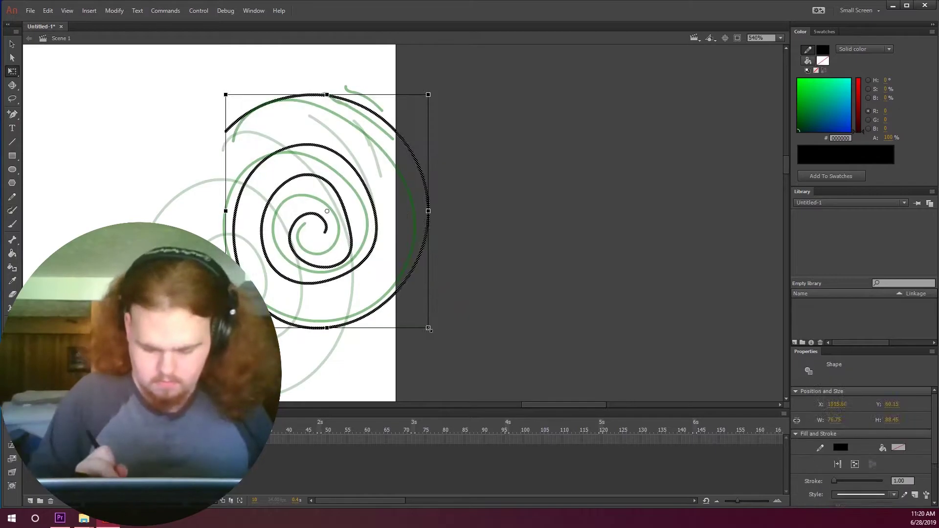
scroll(508, 261, "up", 1)
scroll(508, 261, "down", 2)
scroll(589, 182, "up", 2)
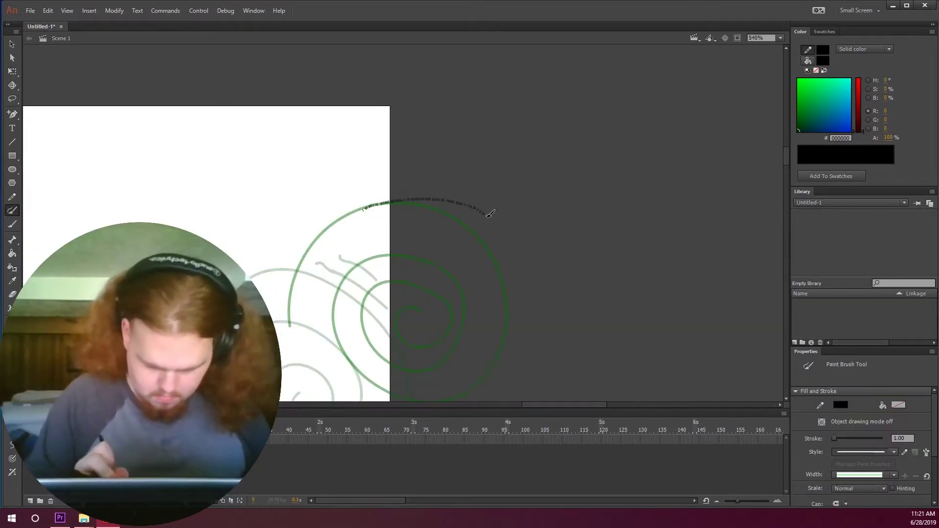
- Brush the downward curve, a long top-right diagonal and a V-shape, then return to frame one
key("comma")
scroll(572, 304, "down", 2)
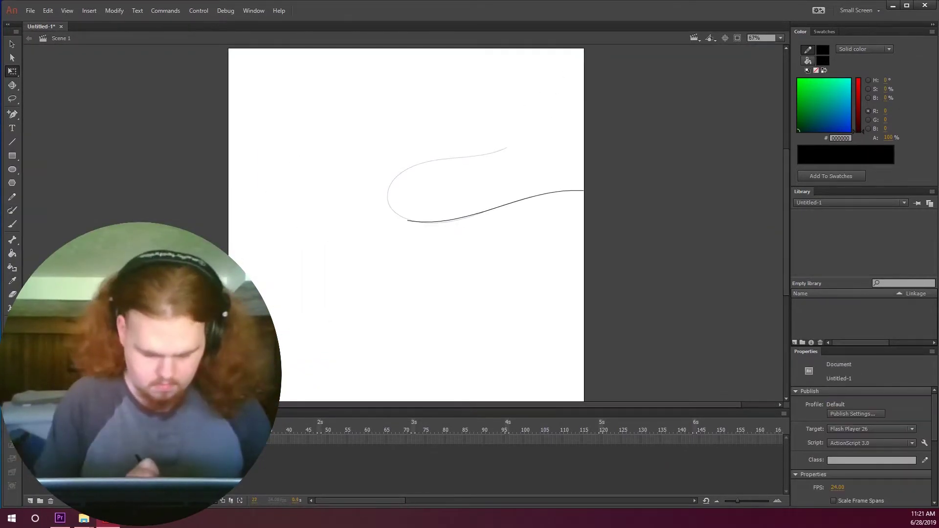
key("b")
left_click_drag(607, 149, 504, 265)
left_click_drag(479, 257, 473, 205)
scroll(490, 292, "down", 2)
left_click_drag(545, 110, 370, 285)
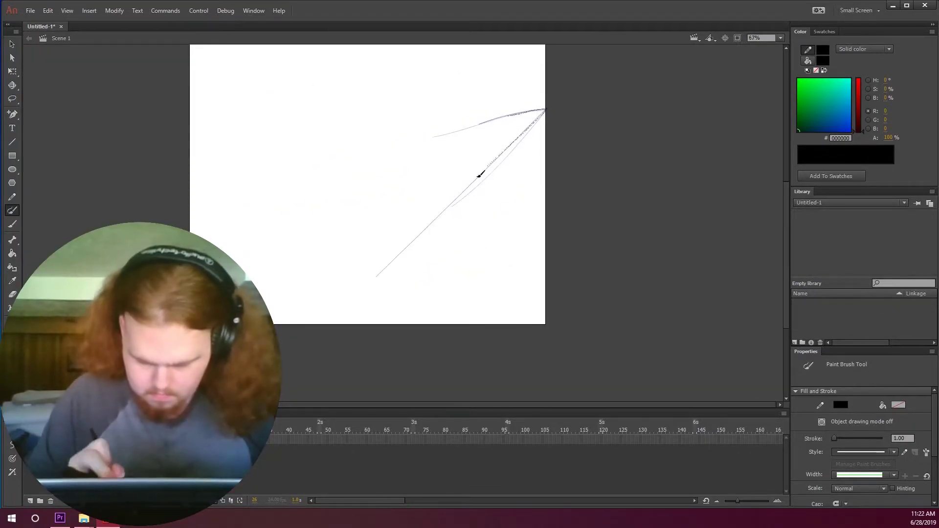
scroll(478, 174, "up", 2)
left_click_drag(360, 157, 388, 237)
scroll(311, 213, "down", 2)
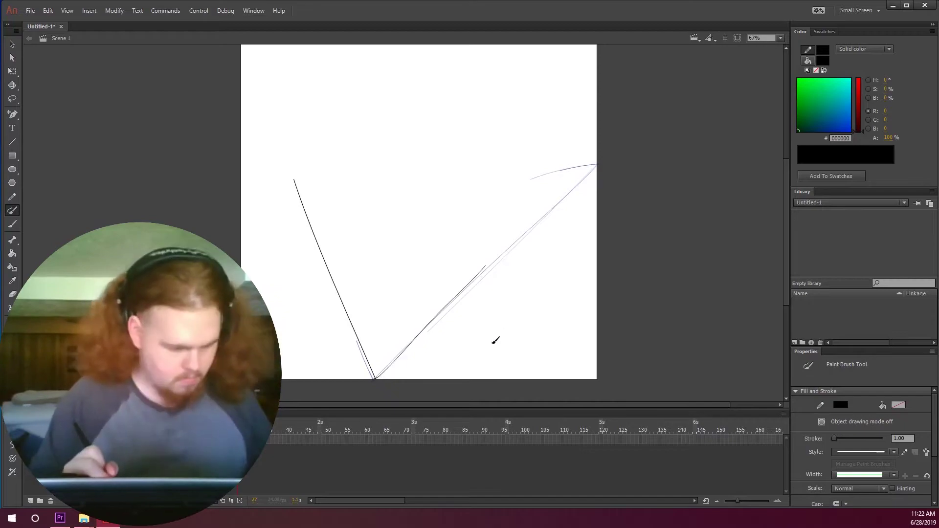
key("ctrl+a")
key("Delete")
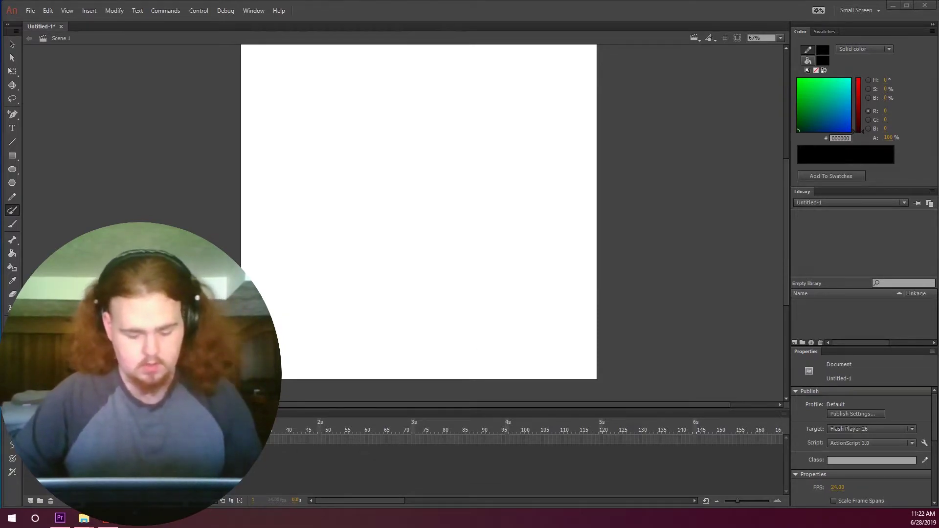
left_click_drag(404, 164, 534, 88)
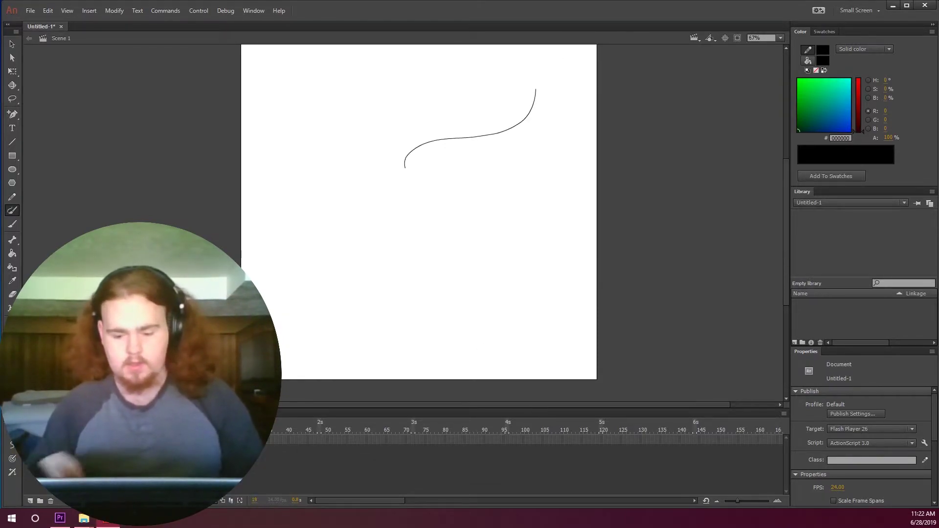
left_click_drag(596, 165, 294, 178)
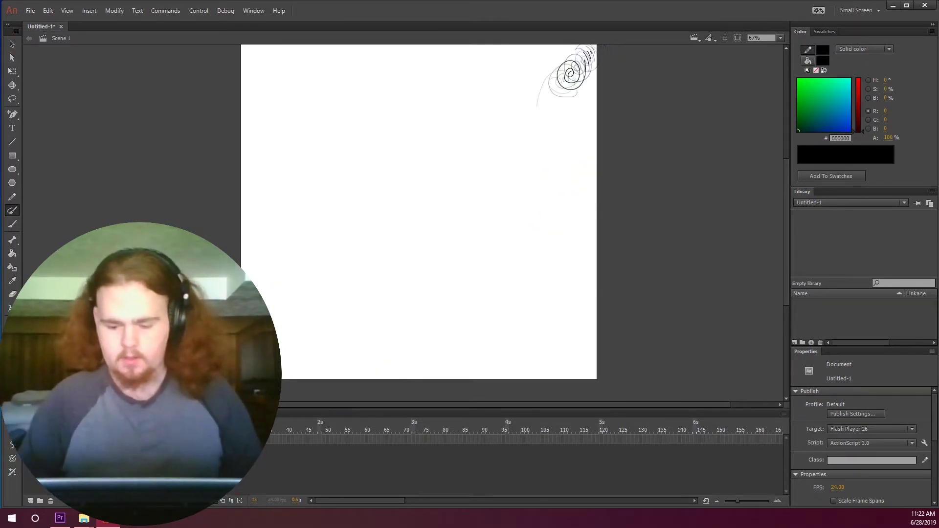
left_click_drag(571, 74, 404, 164)
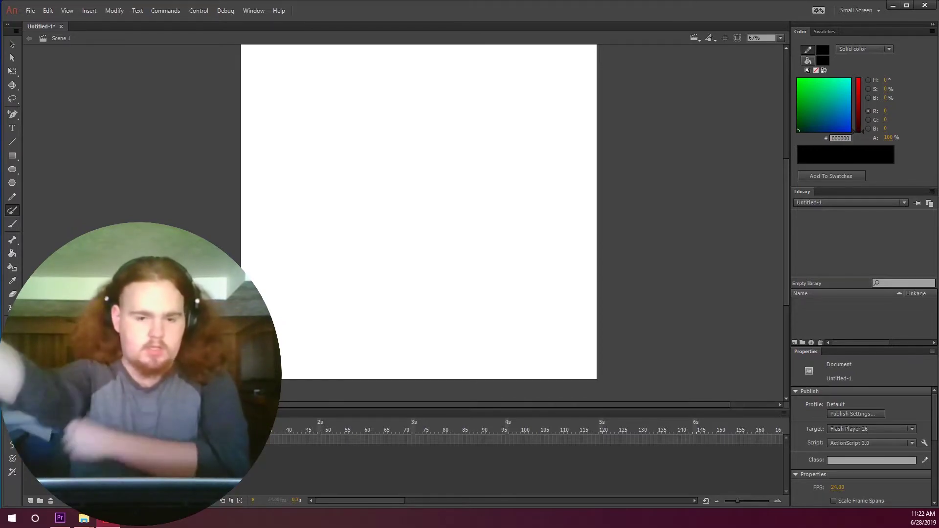
key("Return")
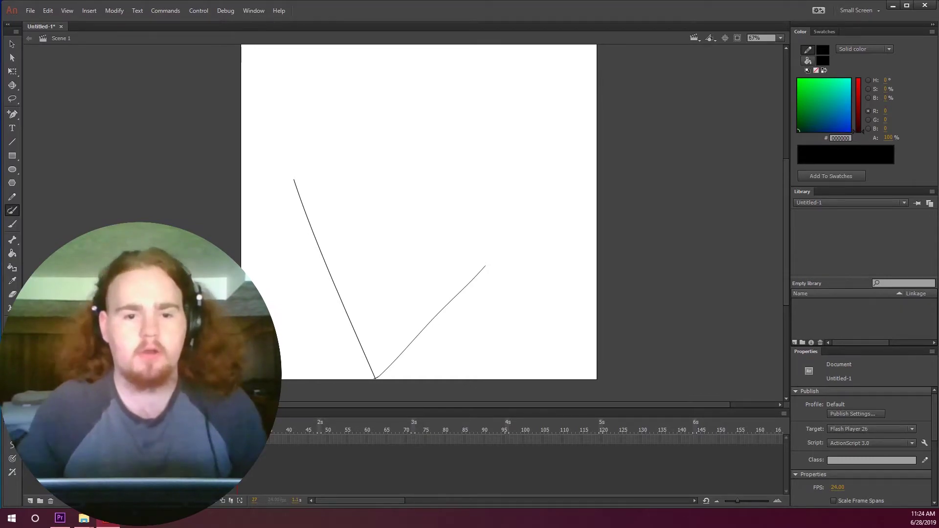
- Draw the next poses: a long tail and a sweeping curve leaving the spiral
left_click_drag(239, 83, 307, 247)
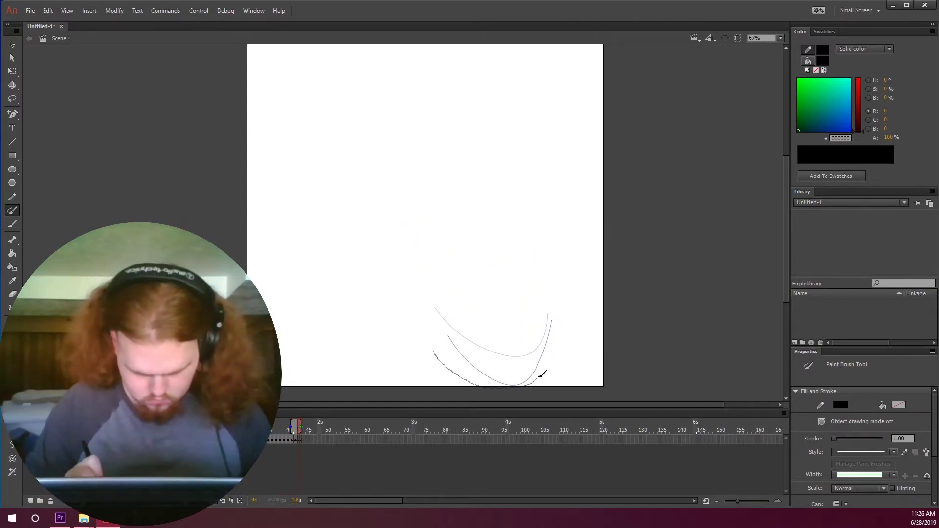
key("ctrl+equal")
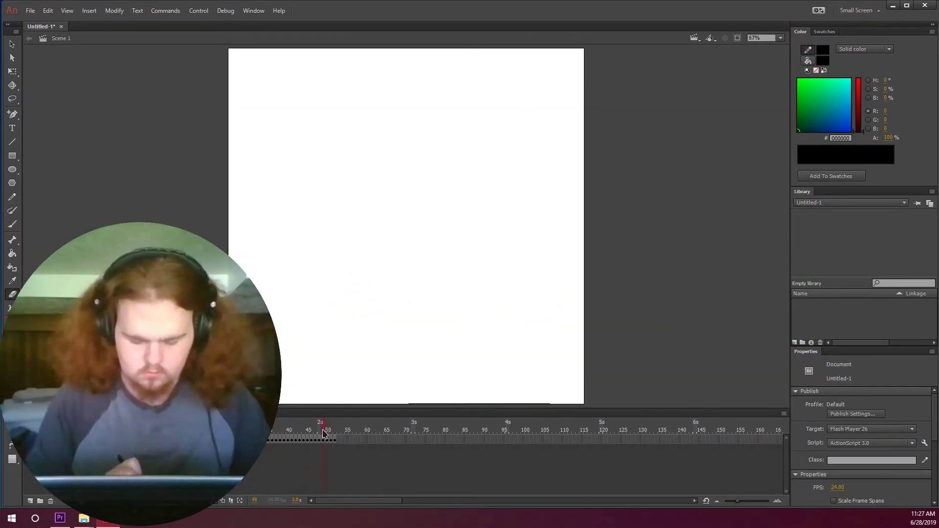
key("b")
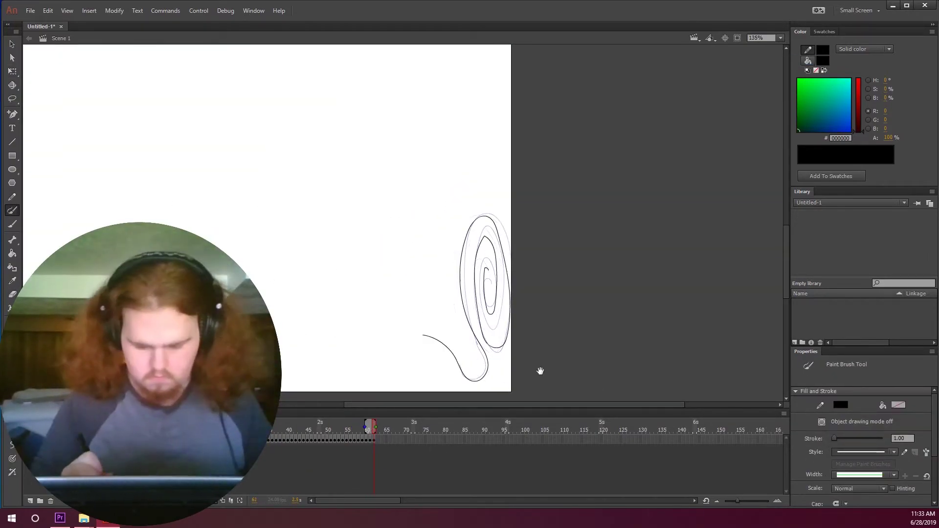
left_click_drag(540, 370, 612, 187)
left_click_drag(356, 287, 451, 295)
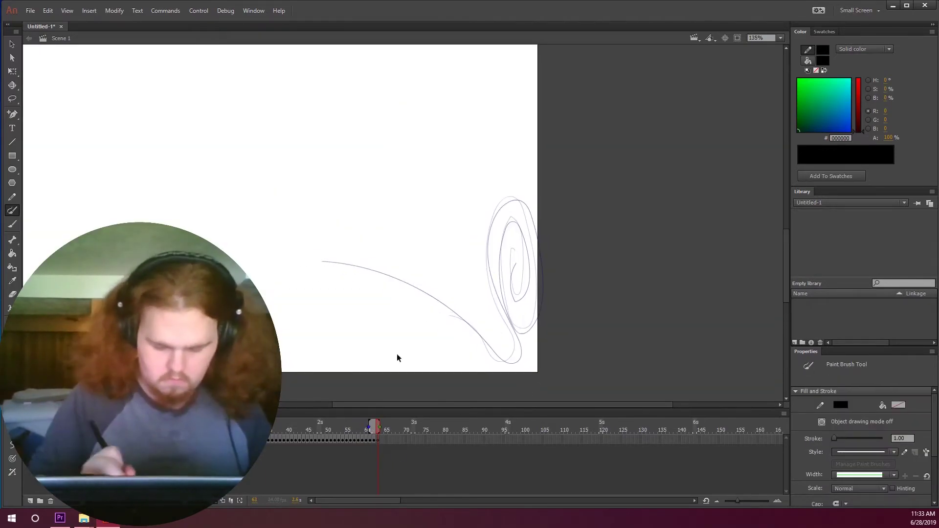
left_click_drag(397, 359, 502, 358)
left_click_drag(308, 293, 635, 352)
key("ctrl+minus")
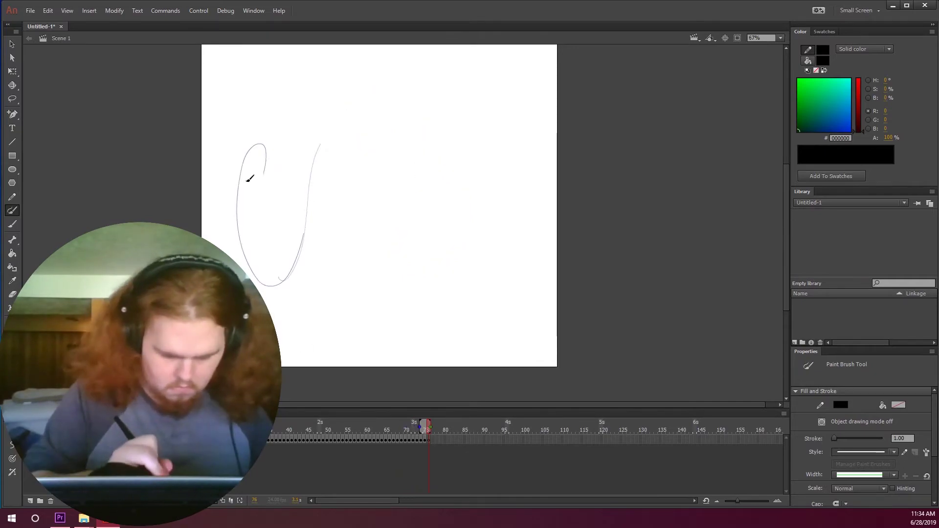
key("ctrl+2")
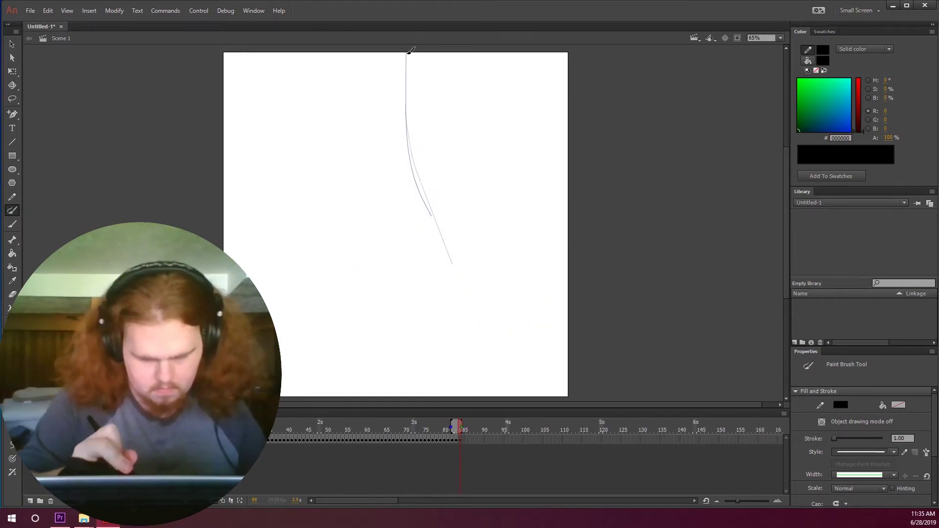
- Remove stray strokes, inspect the vertical line, and return to the first frame
key("ctrl+z")
key("ctrl+z")
key("ctrl+z")
key("ctrl+equal")
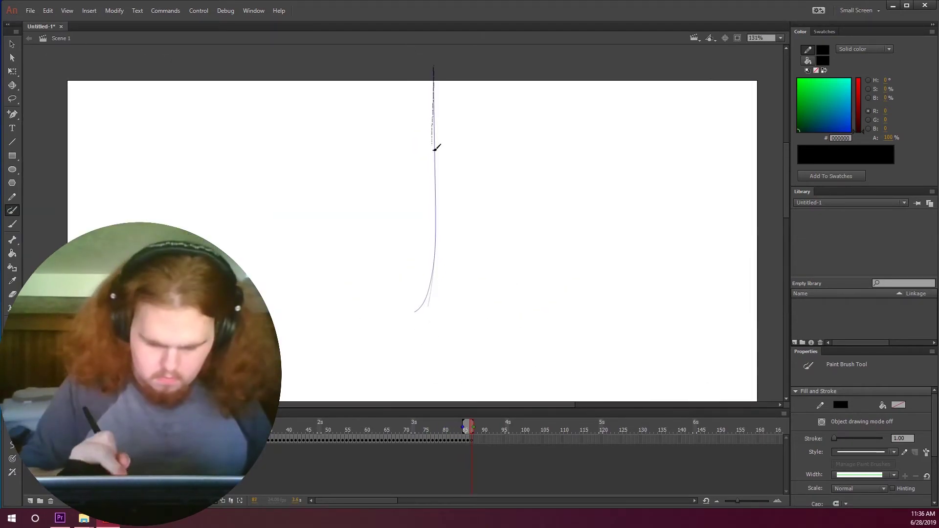
key("ctrl+minus")
key("ctrl+2")
key("ctrl+z")
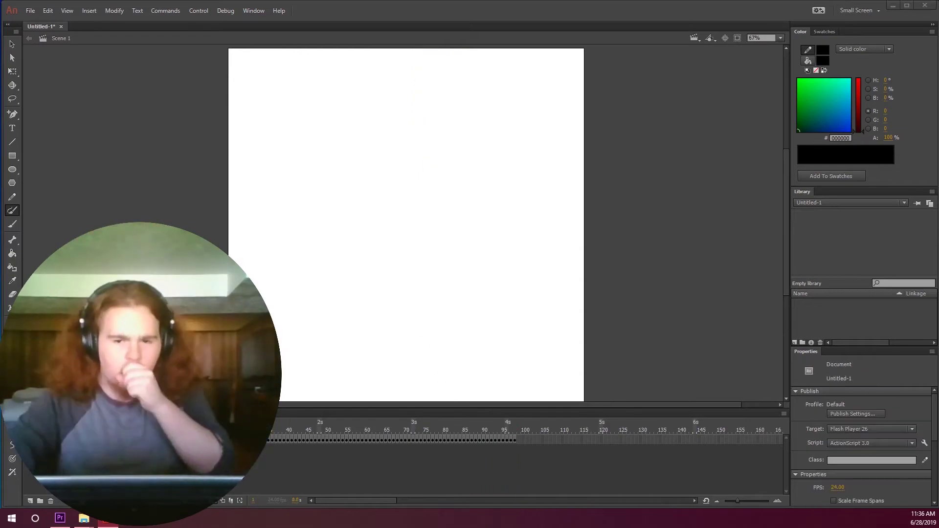
- Press E to end the session, leaving the empty first frame on the stage
key("e")
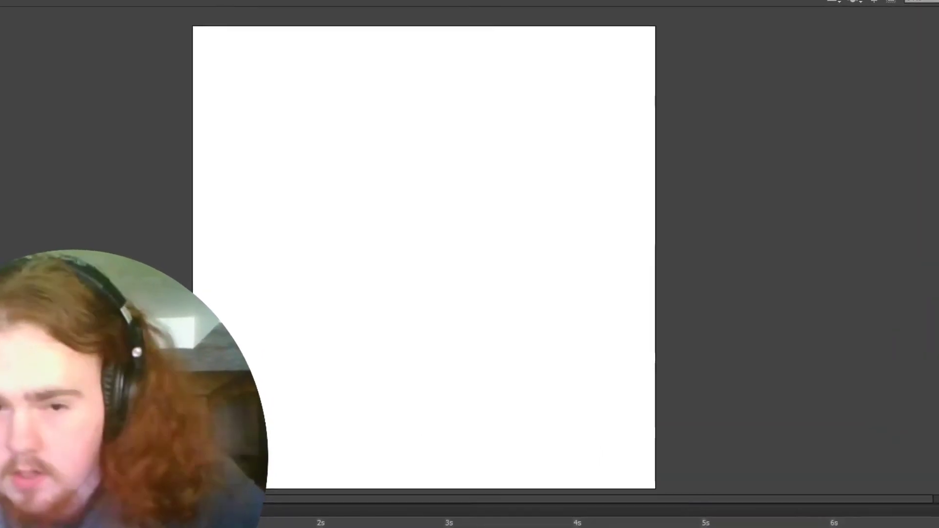